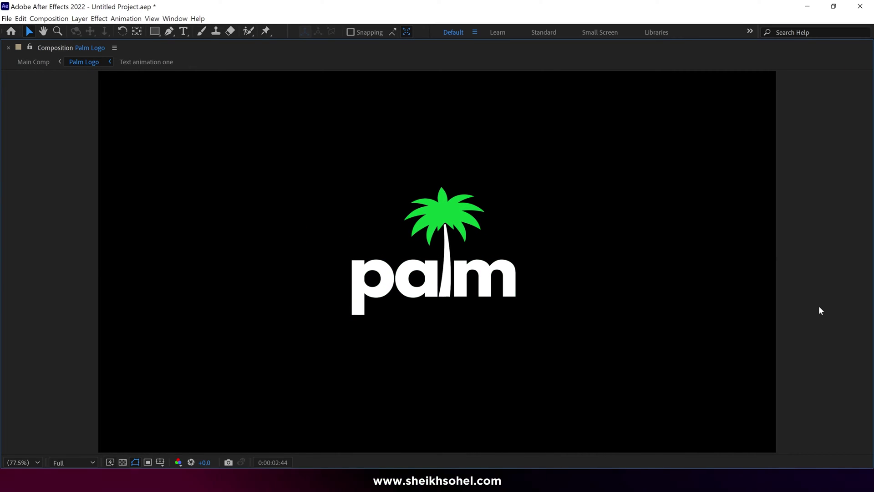
Play the finished palm logo animation twice to preview it
{"action": "key", "text": "space"}
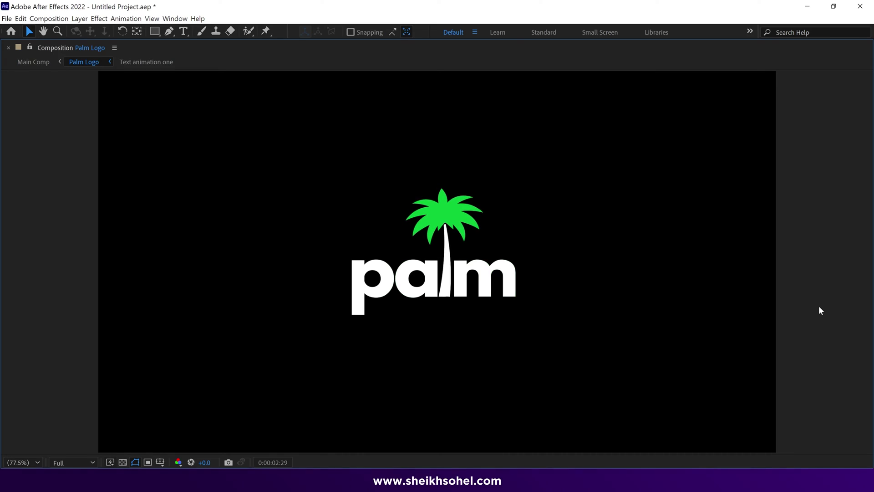
{"action": "key", "text": "space"}
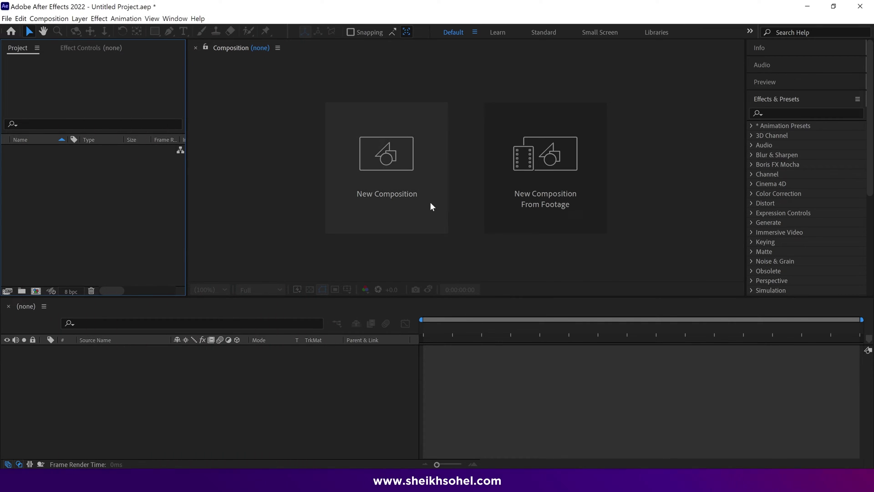
Create a new 3840x2160 60fps composition named Main Comp
{"action": "left_click", "coordinate": [431, 204]}
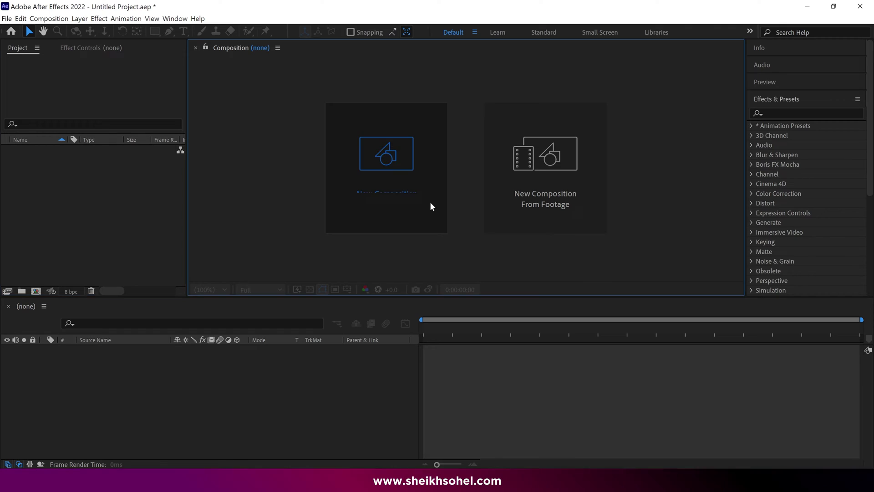
{"action": "type", "text": "Main Comp"}
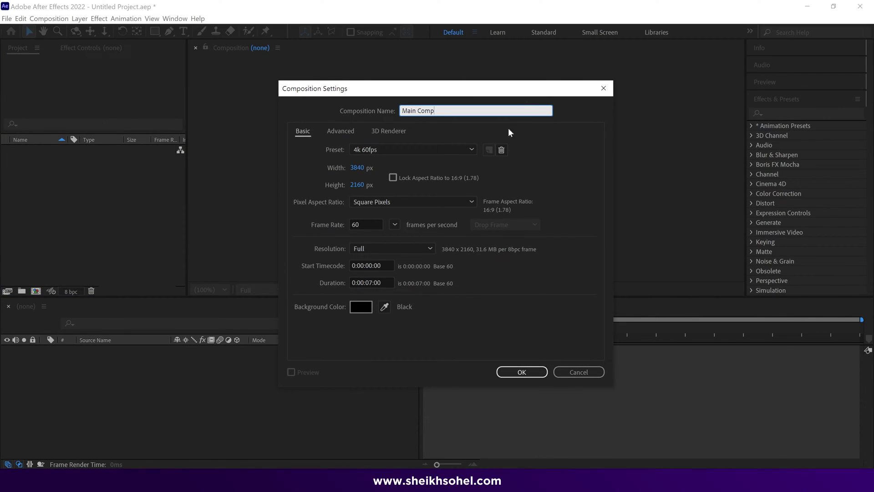
{"action": "left_click", "coordinate": [522, 372]}
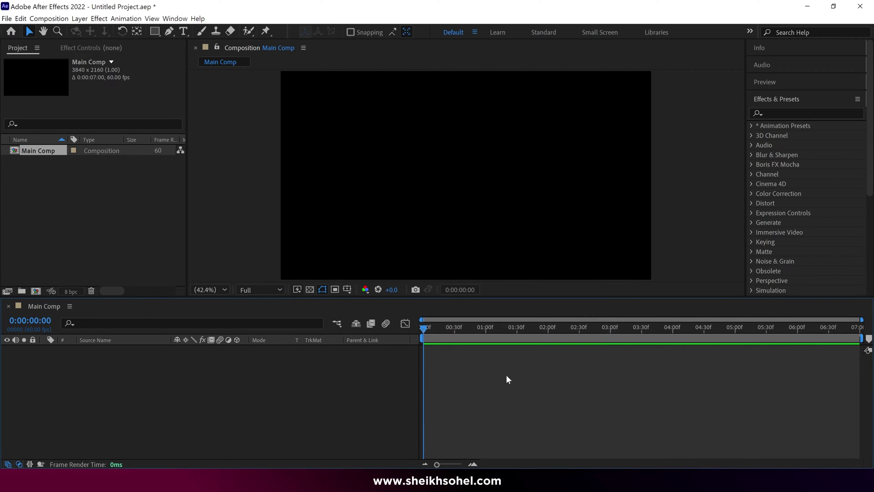
Import the Palm Logo file as a composition with retained layer sizes
{"action": "double_click", "coordinate": [155, 223]}
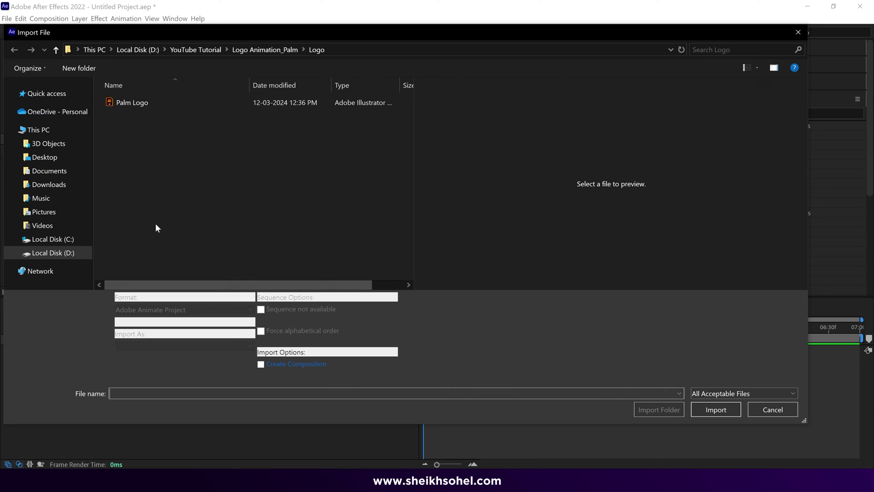
{"action": "left_click", "coordinate": [154, 99]}
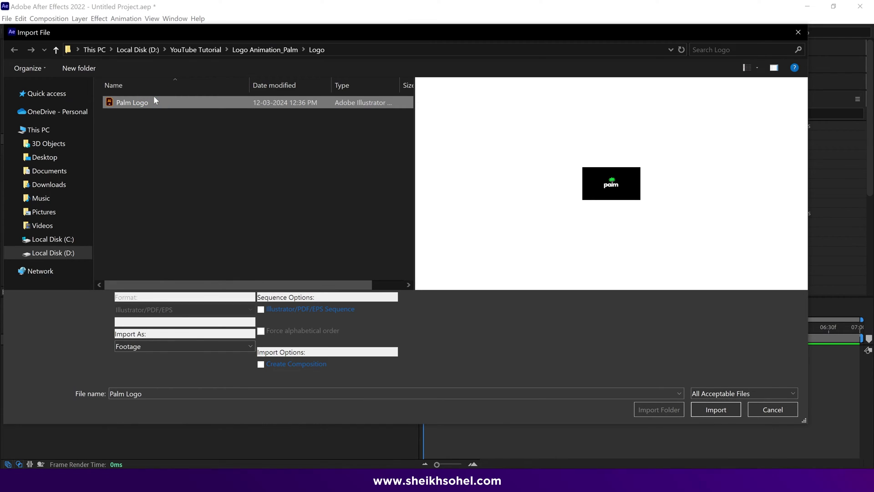
{"action": "left_click", "coordinate": [173, 347]}
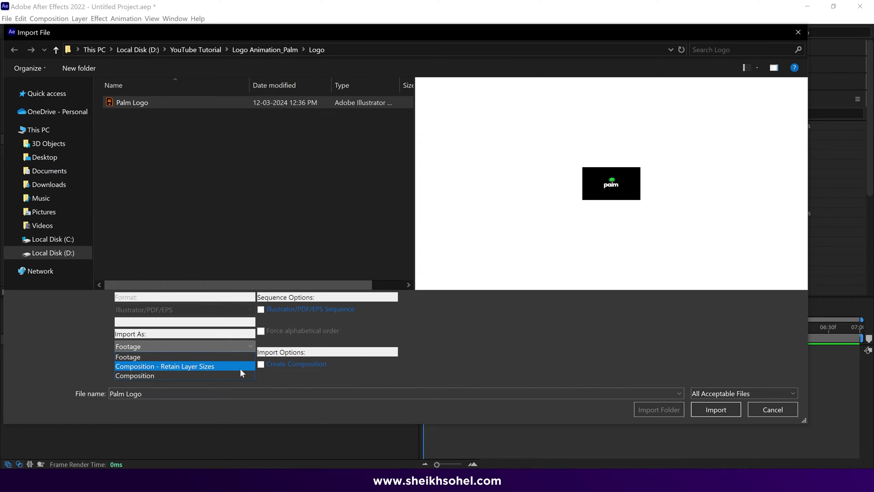
{"action": "left_click", "coordinate": [242, 373]}
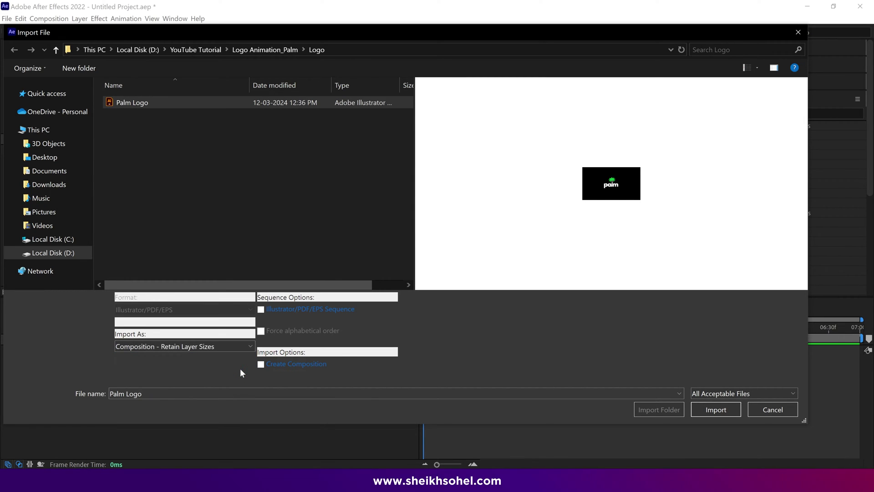
{"action": "left_click", "coordinate": [704, 408]}
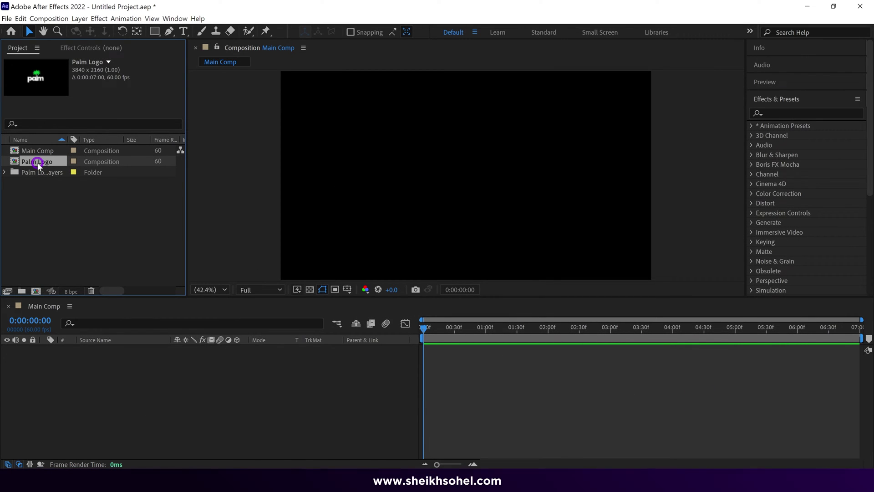
Place Palm Logo in Main Comp, open it, and select its layers from Layer 7 up
{"action": "left_click_drag", "start_coordinate": [36, 162], "coordinate": [80, 353]}
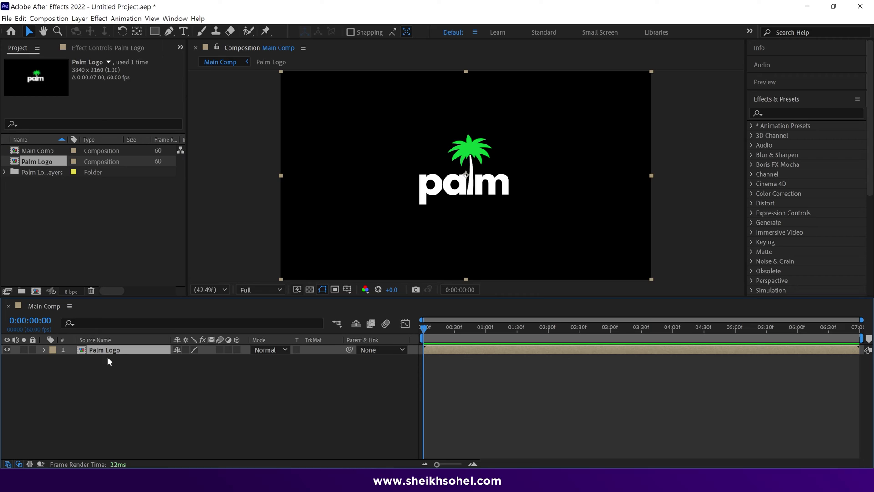
{"action": "double_click", "coordinate": [148, 351]}
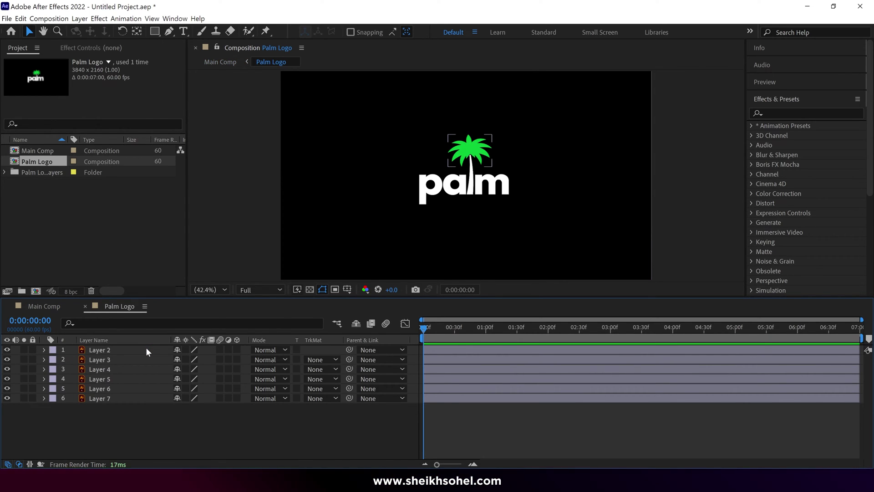
{"action": "left_click", "coordinate": [119, 399]}
{"action": "key", "text": "ctrl+Up"}
{"action": "key", "text": "ctrl+Up"}
{"action": "key", "text": "ctrl+Up"}
{"action": "key", "text": "ctrl+Up"}
{"action": "key", "text": "ctrl+Up"}
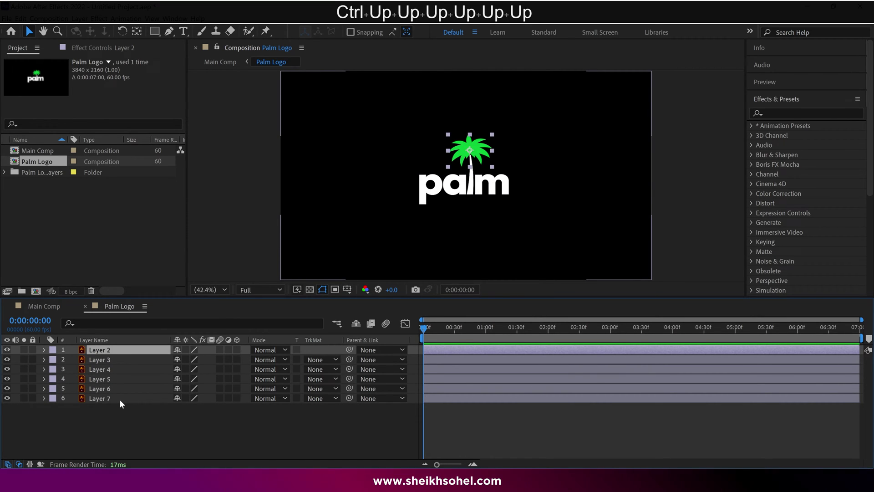
{"action": "key", "text": "ctrl+Down"}
{"action": "key", "text": "ctrl+Down"}
{"action": "key", "text": "ctrl+Down"}
{"action": "key", "text": "ctrl+Down"}
{"action": "key", "text": "ctrl+Down"}
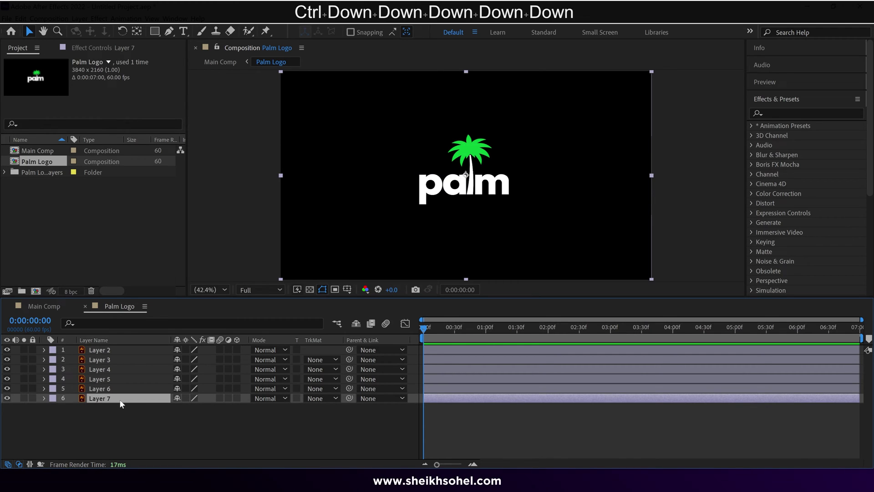
Create shape layers from all six vector logo layers
{"action": "left_click_drag", "start_coordinate": [89, 416], "coordinate": [117, 353]}
{"action": "right_click", "coordinate": [117, 353]}
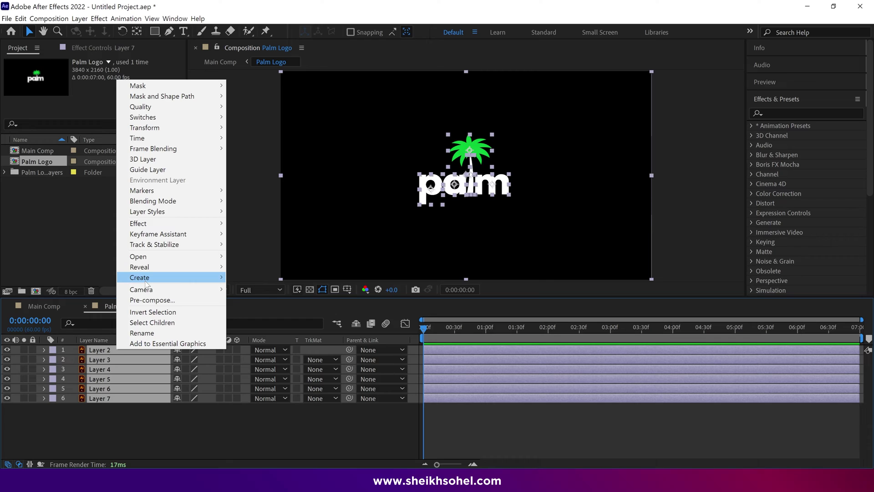
{"action": "mouse_move", "coordinate": [146, 279]}
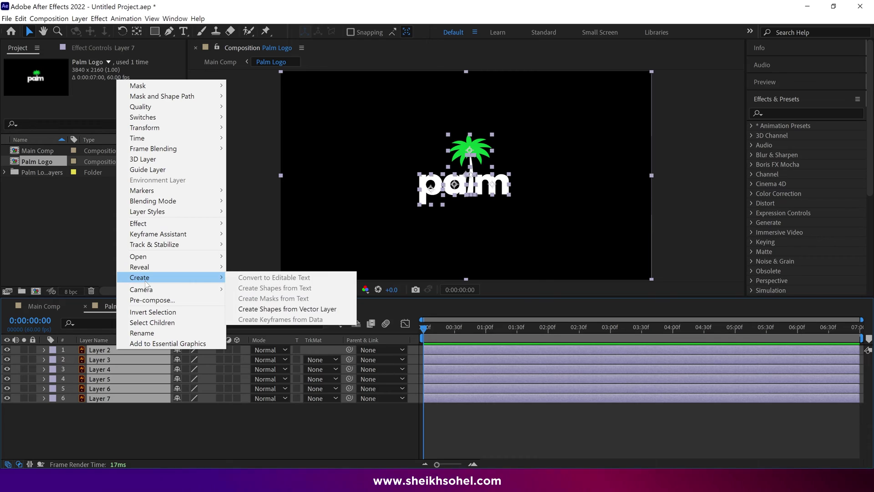
{"action": "left_click", "coordinate": [259, 310]}
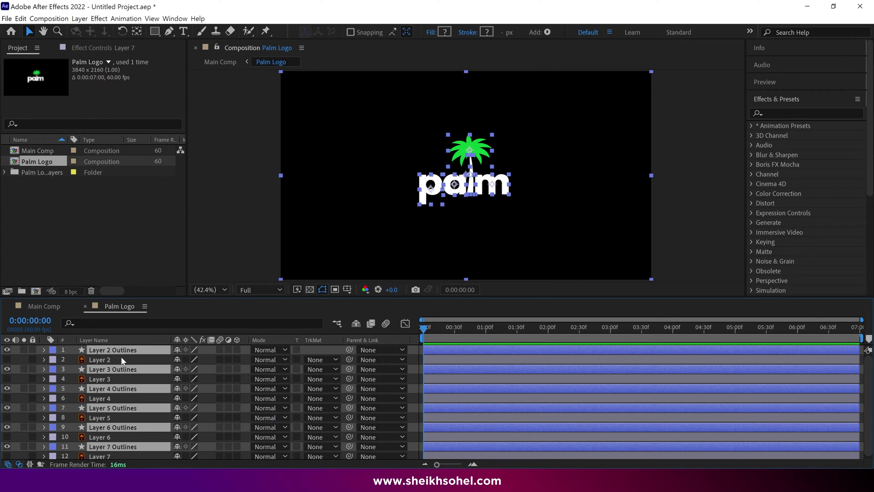
Select the original lavender-labelled vector layers by label and delete them
{"action": "left_click", "coordinate": [52, 360]}
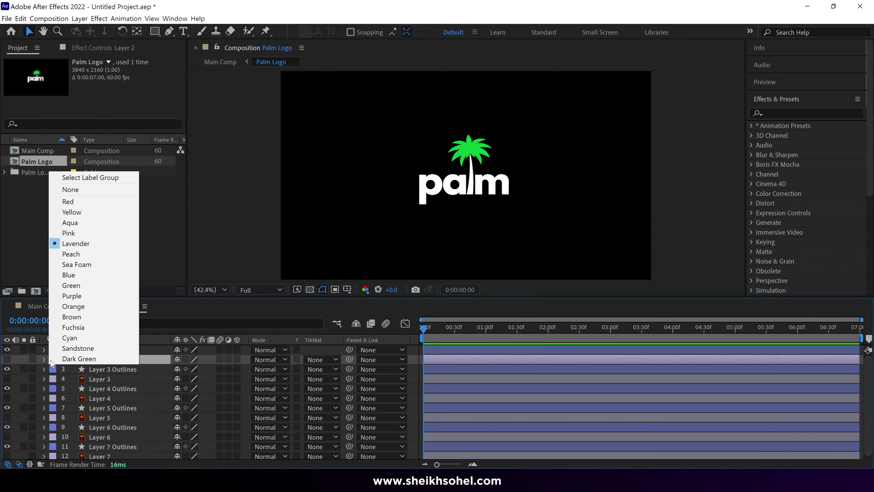
{"action": "left_click", "coordinate": [74, 178]}
{"action": "key", "text": "BackSpace"}
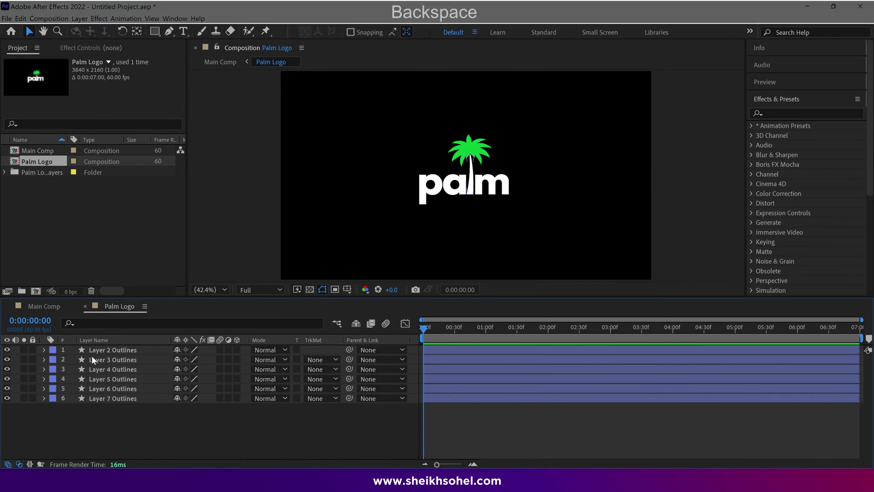
Rename the Outlines layers, bottom to top, Background, P, A, M, L and Plant
{"action": "left_click", "coordinate": [114, 398]}
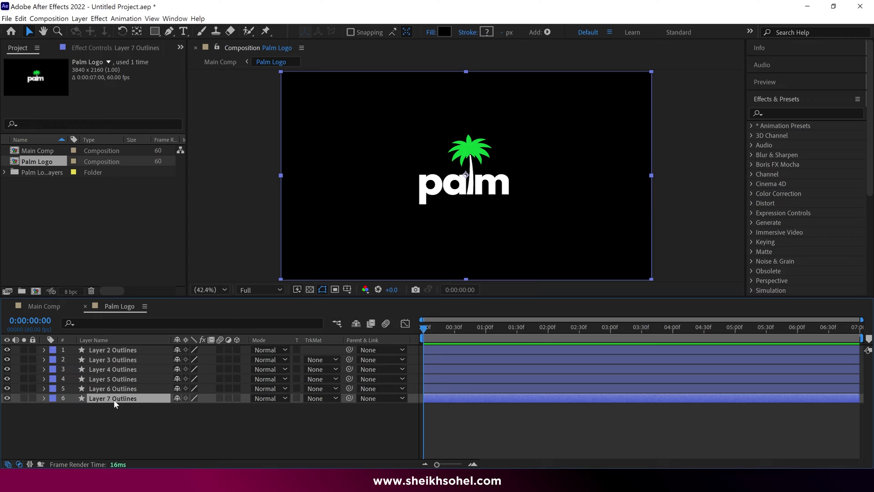
{"action": "key", "text": "Return"}
{"action": "type", "text": "Background"}
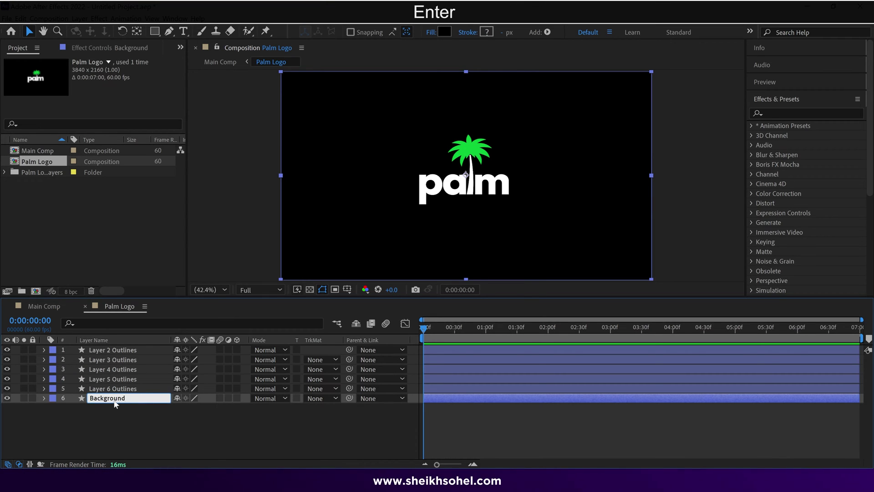
{"action": "key", "text": "Return"}
{"action": "key", "text": "ctrl+Up"}
{"action": "key", "text": "Return"}
{"action": "type", "text": "P"}
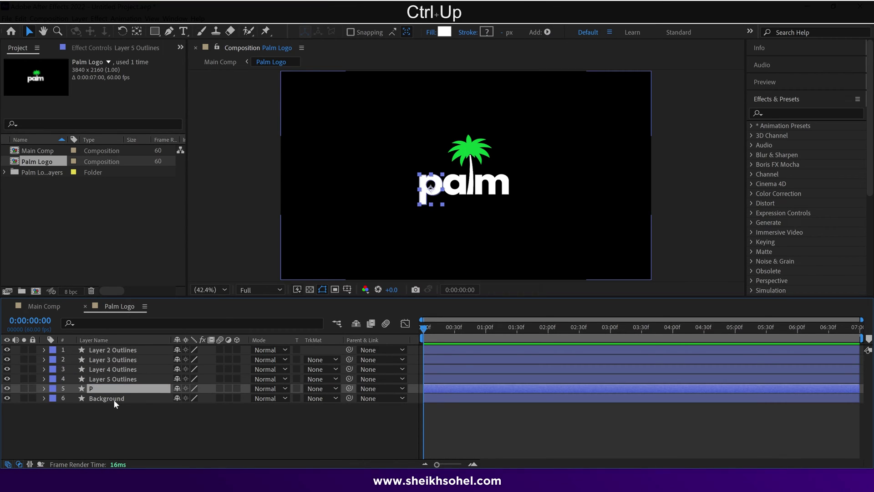
{"action": "key", "text": "Return"}
{"action": "key", "text": "ctrl+Up"}
{"action": "key", "text": "Return"}
{"action": "type", "text": "A"}
{"action": "key", "text": "ctrl+Up"}
{"action": "key", "text": "Return"}
{"action": "type", "text": "M"}
{"action": "key", "text": "Return"}
{"action": "key", "text": "ctrl+Up"}
{"action": "key", "text": "Return"}
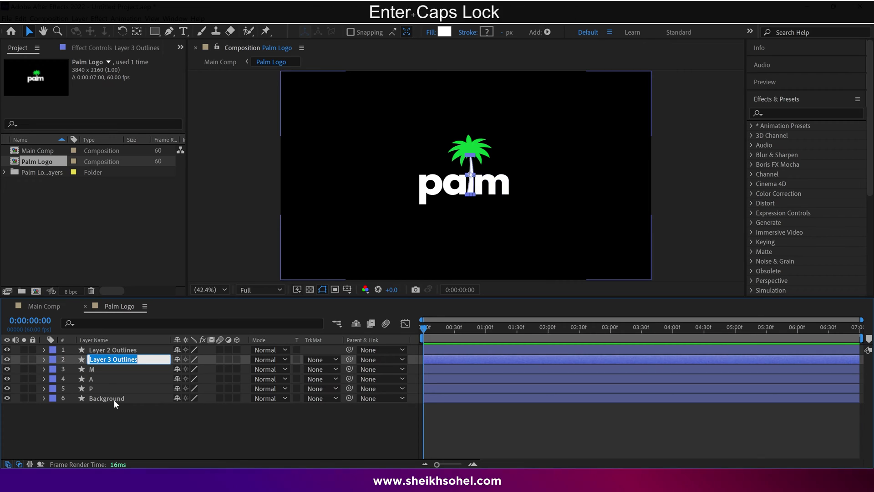
{"action": "type", "text": "L"}
{"action": "key", "text": "Return"}
{"action": "key", "text": "ctrl+Up"}
{"action": "key", "text": "Return"}
{"action": "type", "text": "Plant"}
{"action": "key", "text": "Return"}
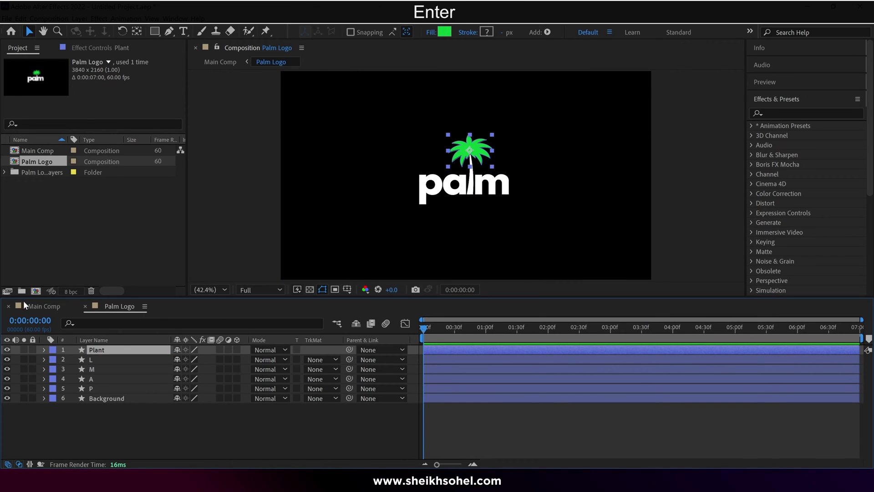
Solo and lock the P letter layer
{"action": "left_click", "coordinate": [116, 411]}
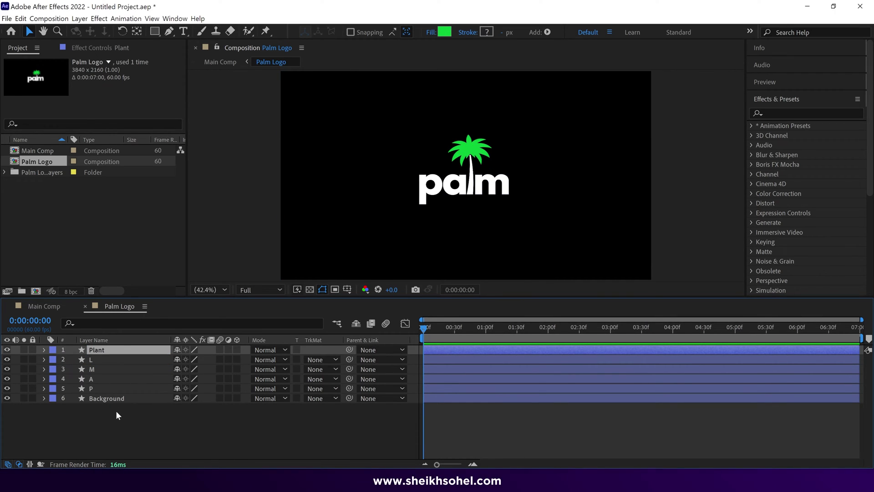
{"action": "left_click", "coordinate": [105, 389]}
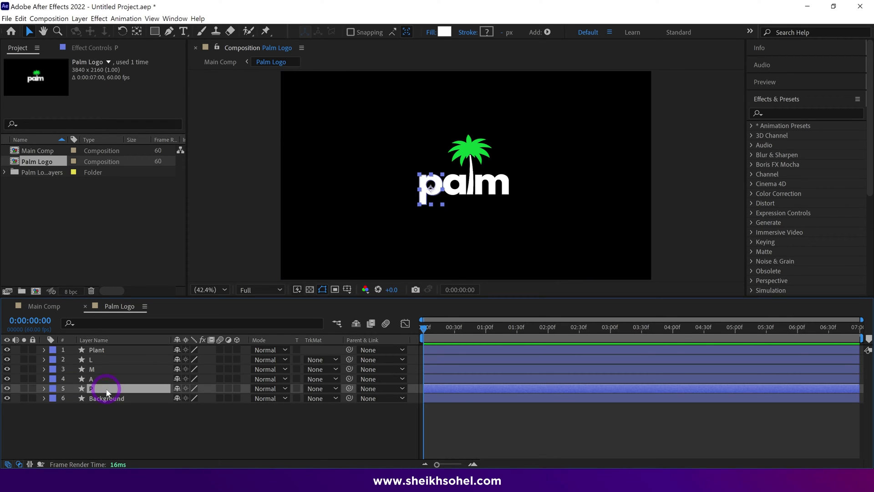
{"action": "left_click", "coordinate": [24, 388]}
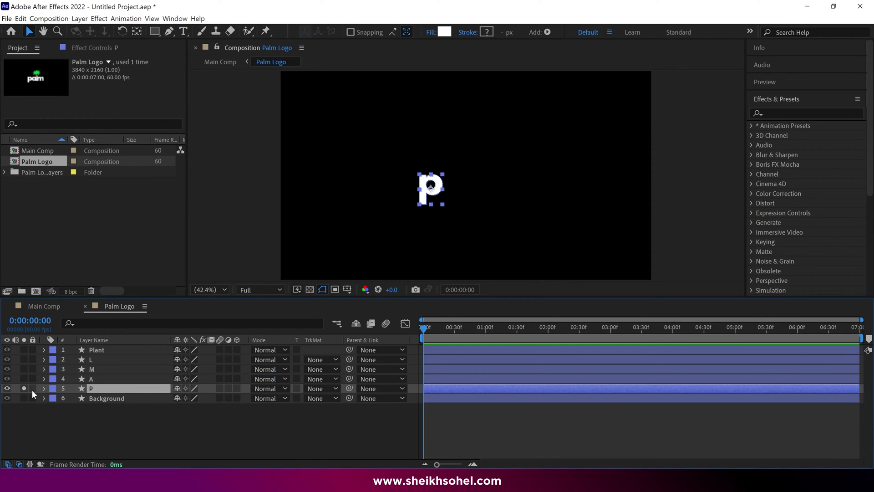
{"action": "left_click", "coordinate": [32, 389]}
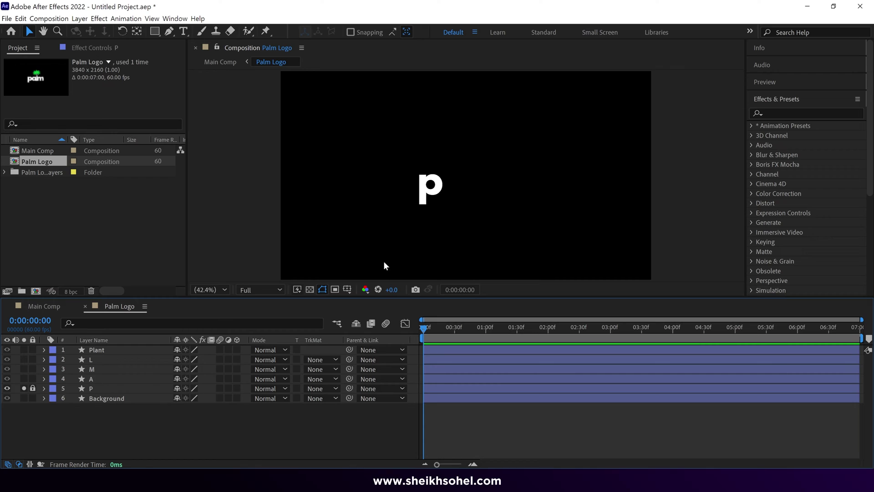
Enlarge the composition viewer and turn on Title/Action Safe guides
{"action": "left_click_drag", "start_coordinate": [377, 296], "coordinate": [358, 312]}
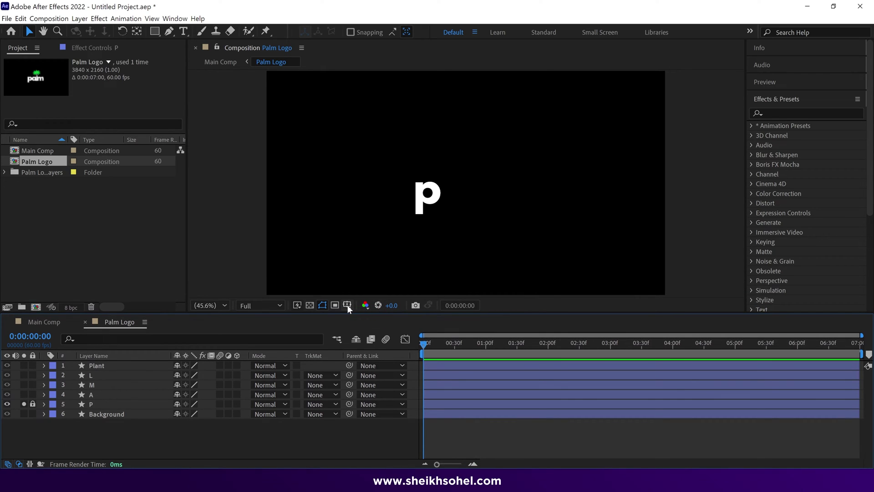
{"action": "left_click", "coordinate": [347, 305]}
{"action": "left_click", "coordinate": [366, 317]}
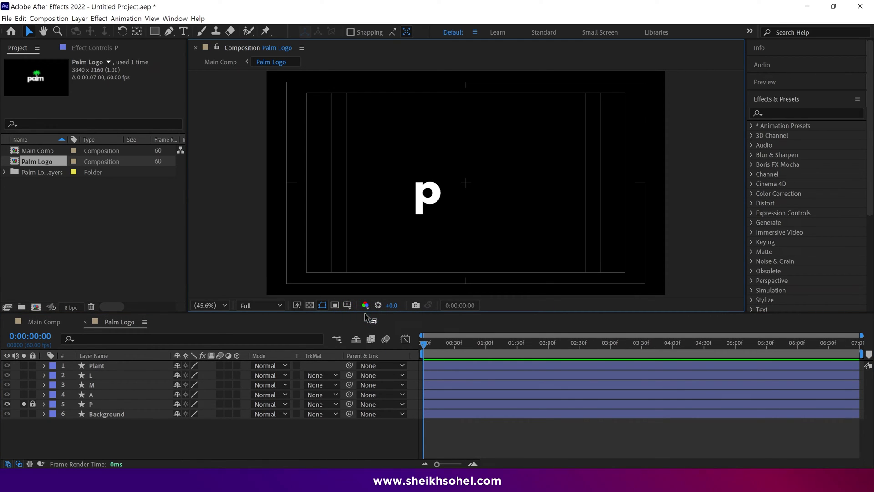
Draw a Pen path down the p's stem and around a square loop
{"action": "left_click", "coordinate": [165, 32]}
{"action": "key", "text": "grave"}
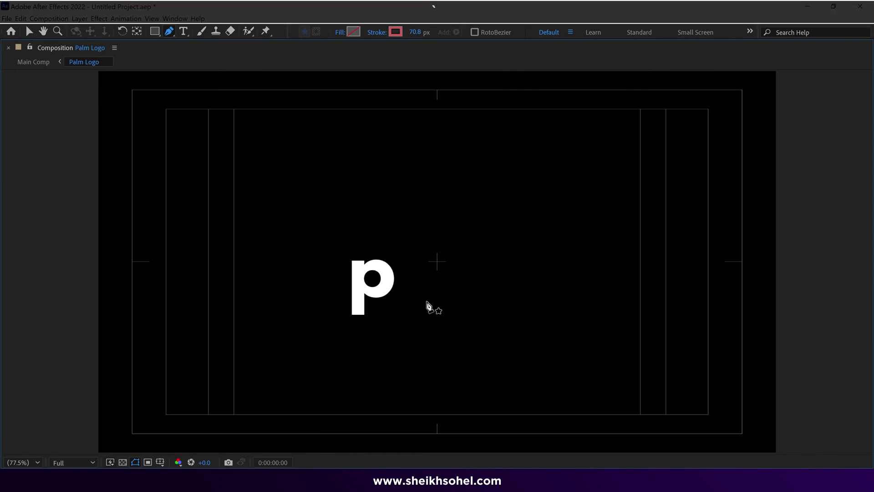
{"action": "scroll", "coordinate": [437, 303], "scroll_direction": "up", "scroll_amount": 4}
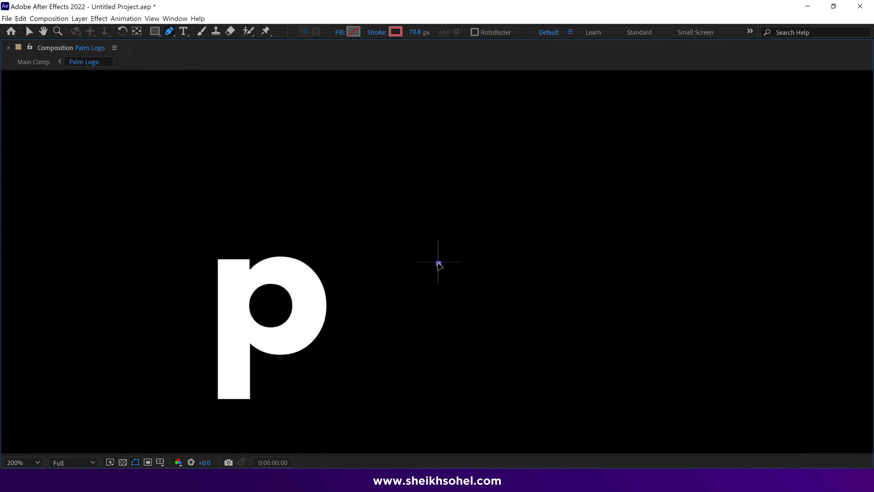
{"action": "left_click", "coordinate": [438, 264]}
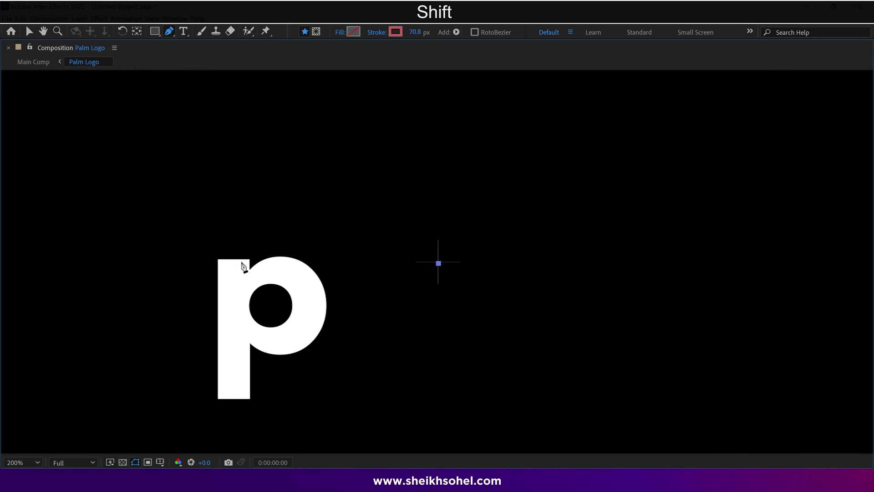
{"action": "left_click", "coordinate": [96, 140]}
{"action": "left_click", "coordinate": [228, 143]}
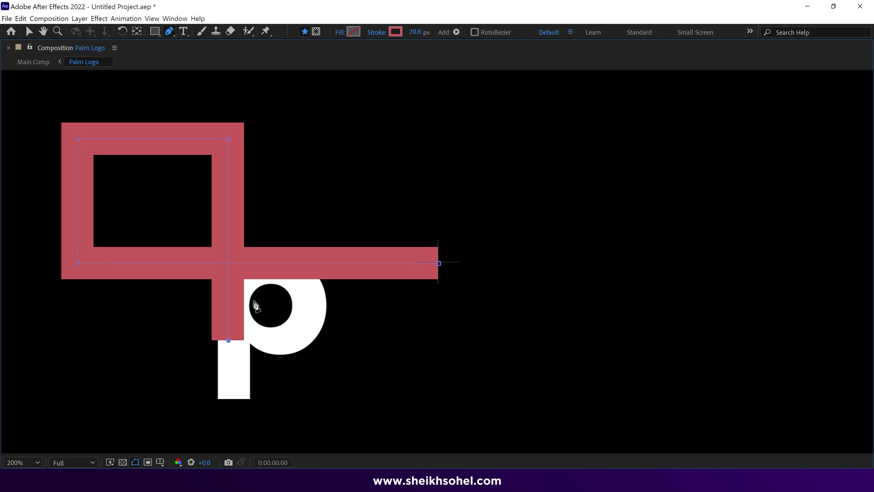
Nudge the path right onto the p's stem and return the view to 100%
{"action": "key", "text": "grave"}
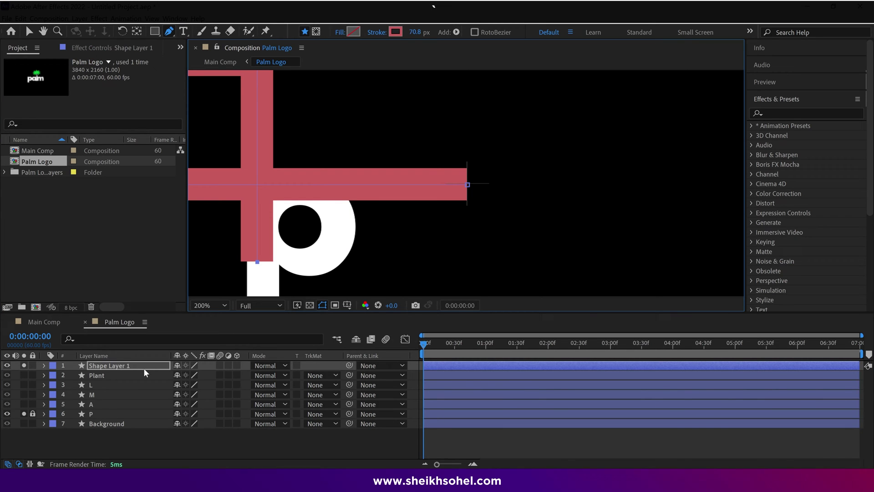
{"action": "key", "text": "grave"}
{"action": "key", "text": "shift"}
{"action": "key", "text": "shift+Right"}
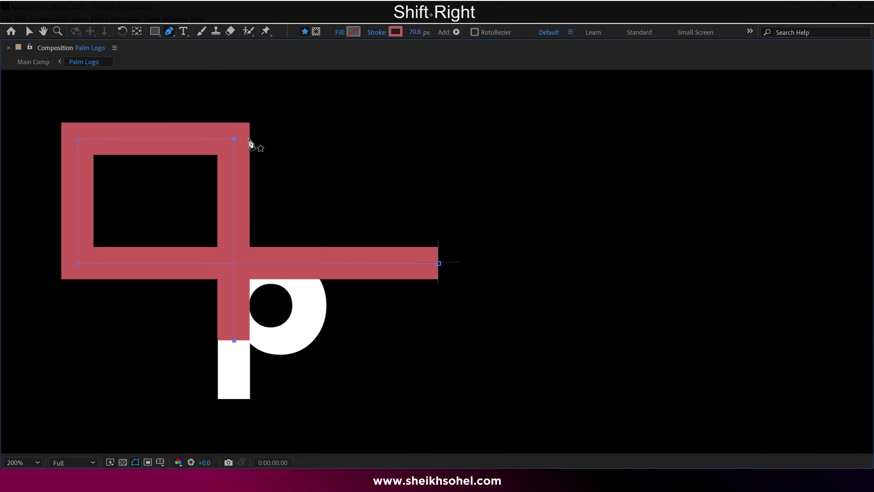
{"action": "key", "text": "Right"}
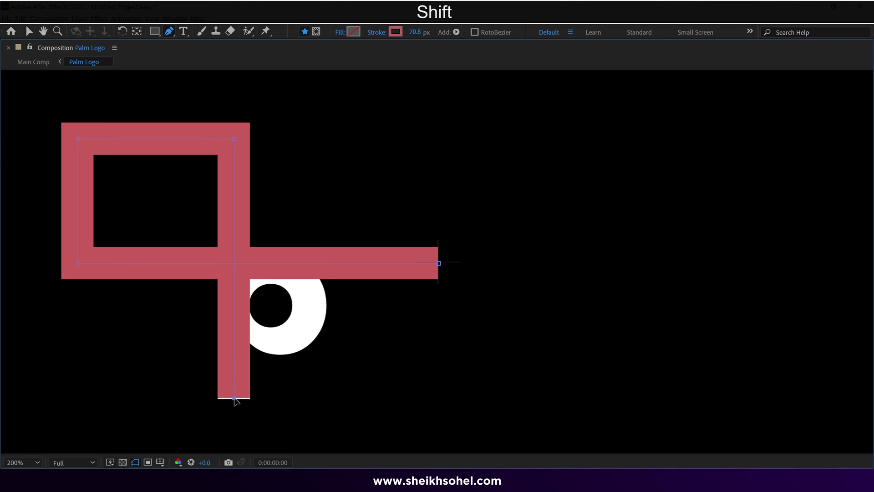
{"action": "key", "text": "grave"}
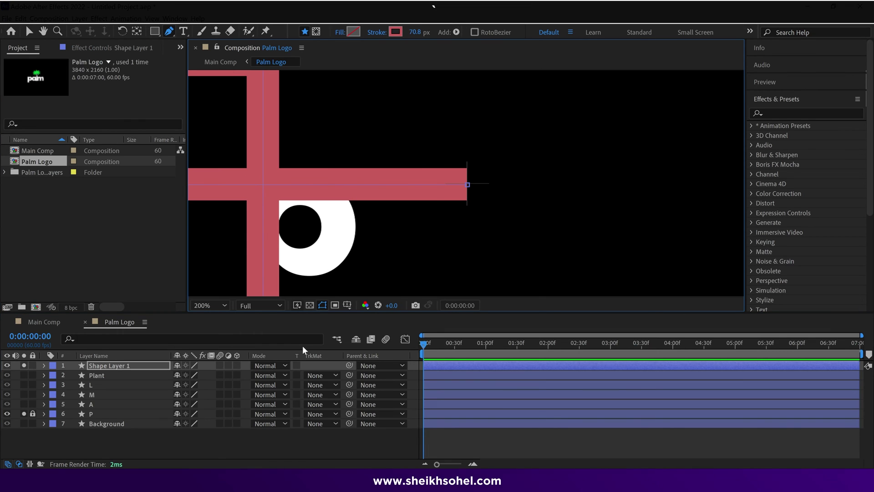
{"action": "key", "text": "comma"}
{"action": "key", "text": "v"}
{"action": "left_click", "coordinate": [152, 367]}
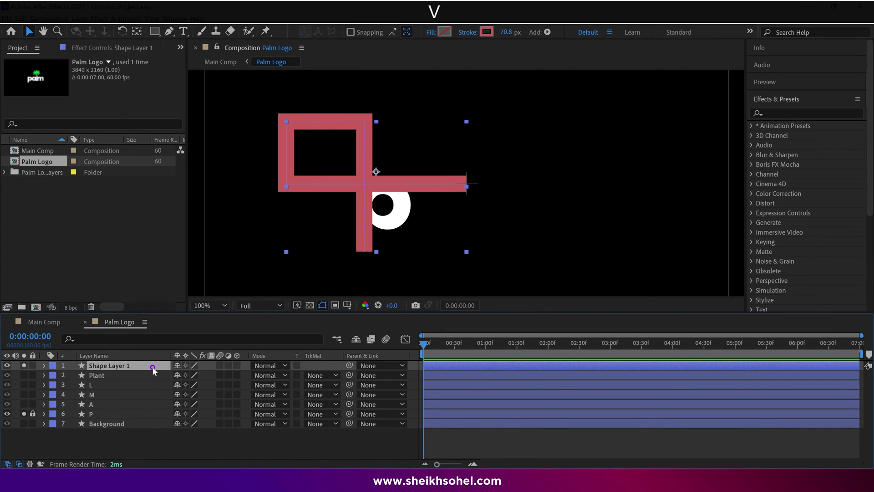
Rename the new shape layer to P_Reveal
{"action": "key", "text": "Return"}
{"action": "type", "text": "P_Reveal"}
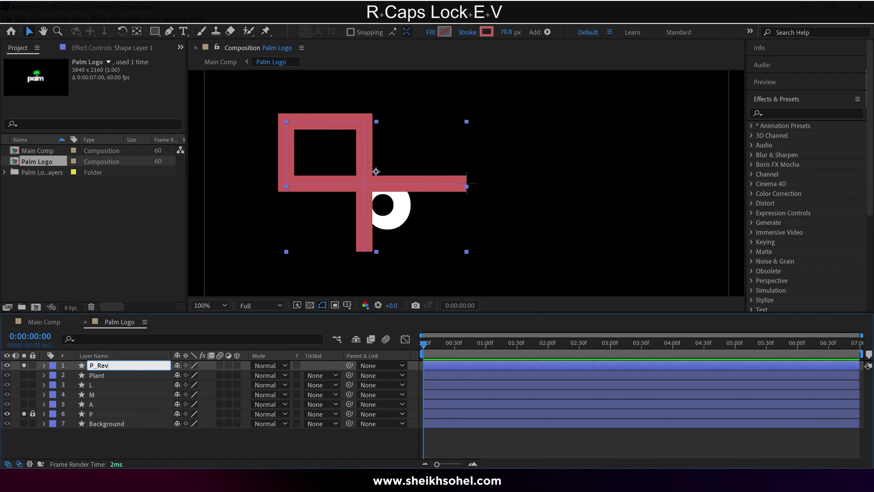
{"action": "key", "text": "Return"}
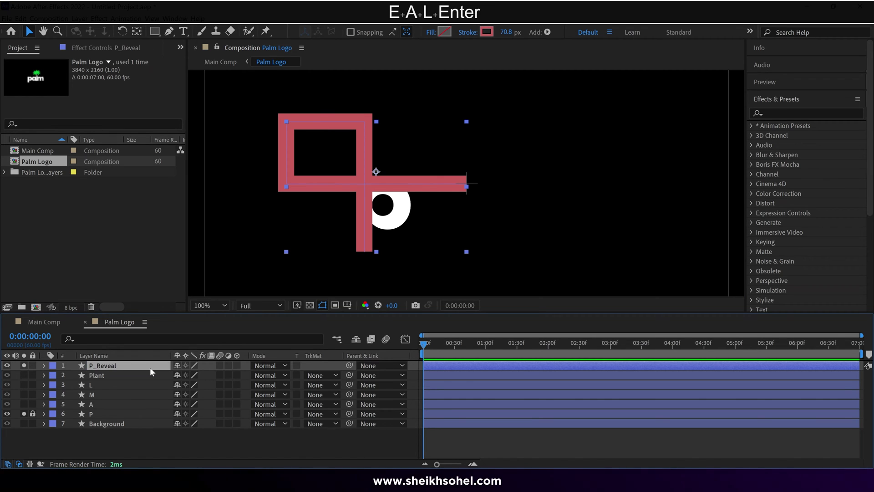
Add Trim Paths, keyframing End 0% at frame zero, then End and Start 100% at 1:05
{"action": "left_click", "coordinate": [548, 32]}
{"action": "left_click", "coordinate": [569, 185]}
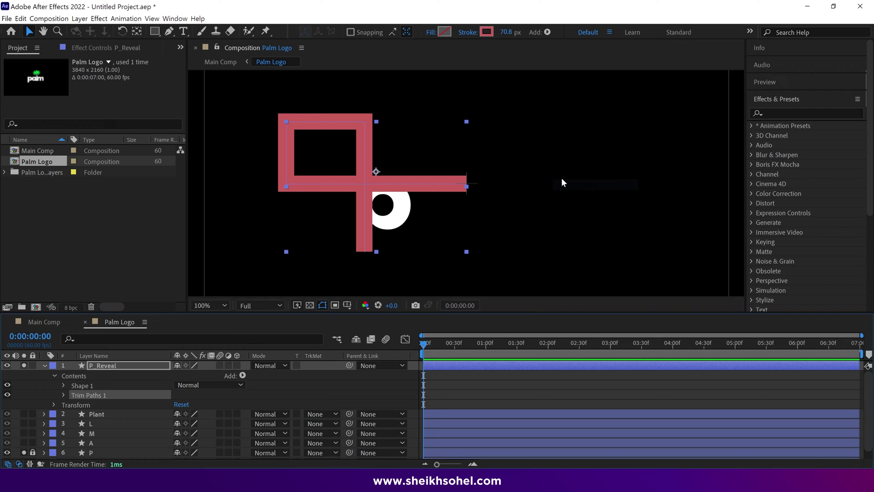
{"action": "left_click", "coordinate": [62, 394]}
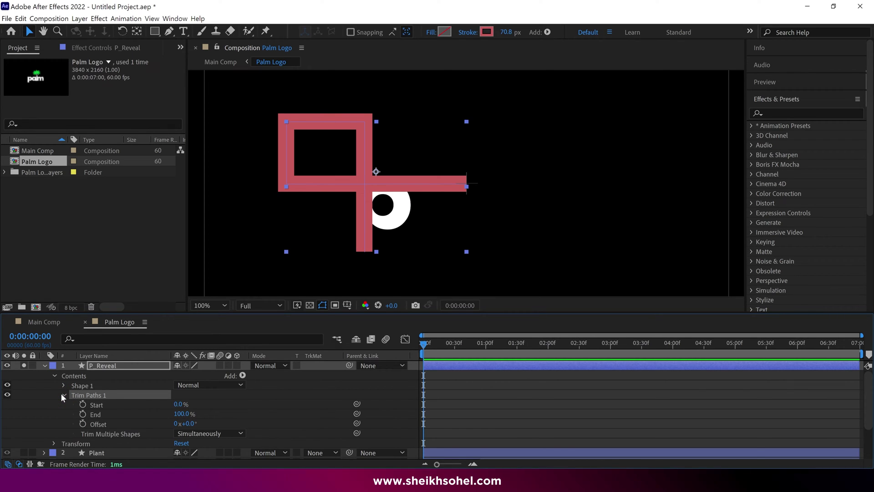
{"action": "left_click", "coordinate": [83, 405]}
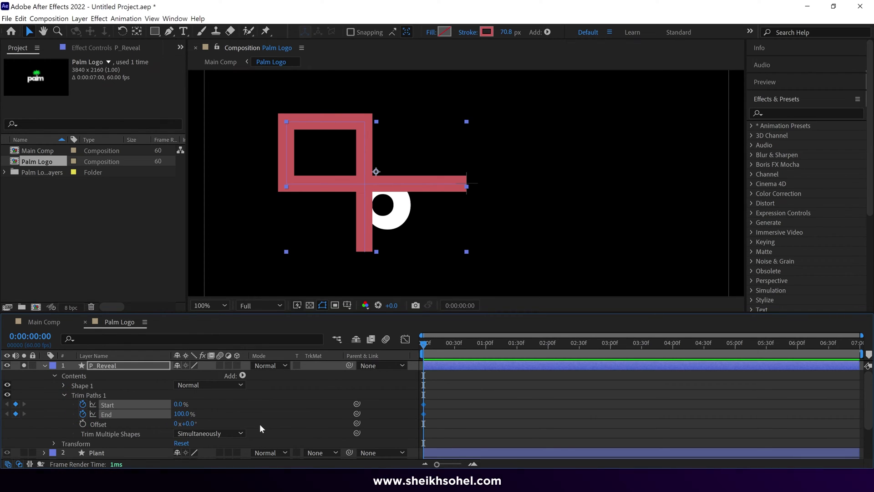
{"action": "left_click_drag", "start_coordinate": [181, 414], "coordinate": [152, 415]}
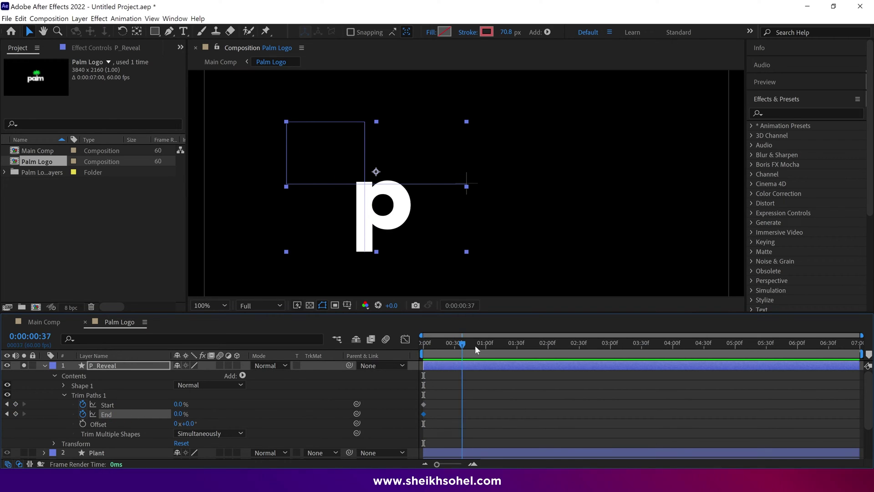
{"action": "left_click_drag", "start_coordinate": [475, 348], "coordinate": [490, 346]}
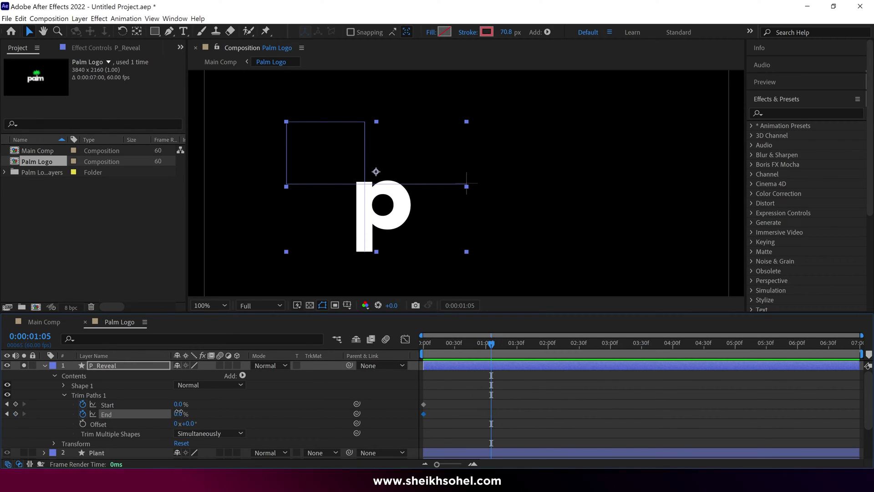
{"action": "left_click_drag", "start_coordinate": [178, 413], "coordinate": [284, 410]}
{"action": "left_click_drag", "start_coordinate": [178, 405], "coordinate": [240, 402]}
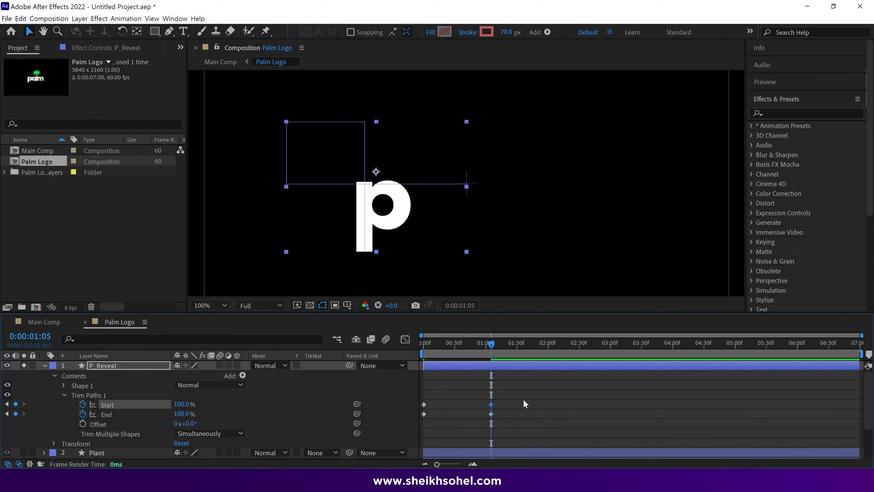
{"action": "left_click_drag", "start_coordinate": [428, 424], "coordinate": [420, 414]}
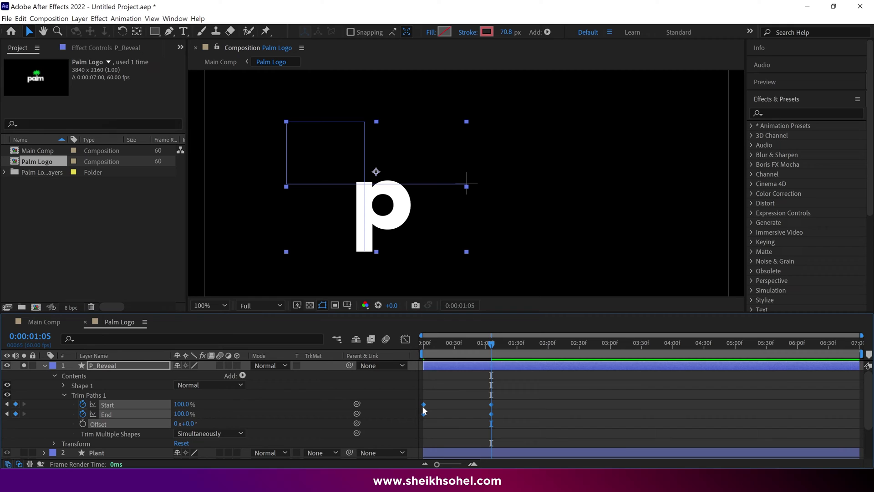
Apply Easy Ease to the selected Trim Paths keyframes
{"action": "right_click", "coordinate": [422, 406]}
{"action": "mouse_move", "coordinate": [456, 401]}
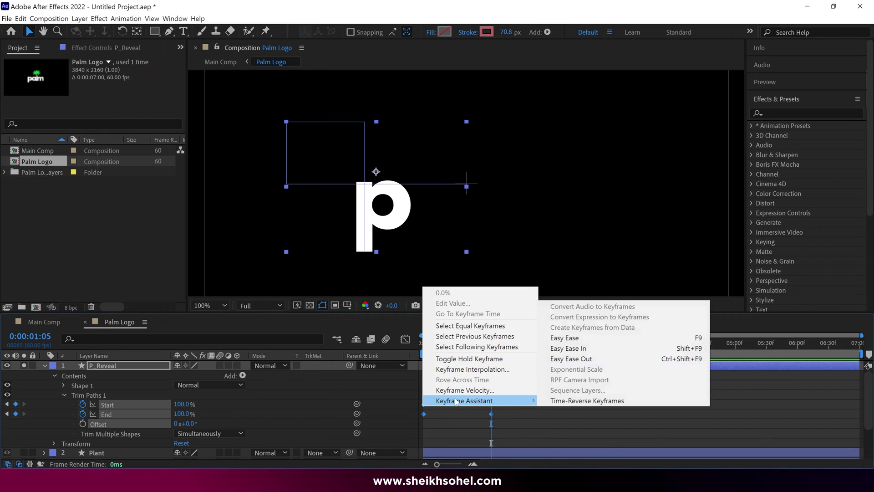
{"action": "left_click", "coordinate": [555, 338]}
End the work area at 1:23 and preview the reveal
{"action": "left_click_drag", "start_coordinate": [502, 385], "coordinate": [424, 409]}
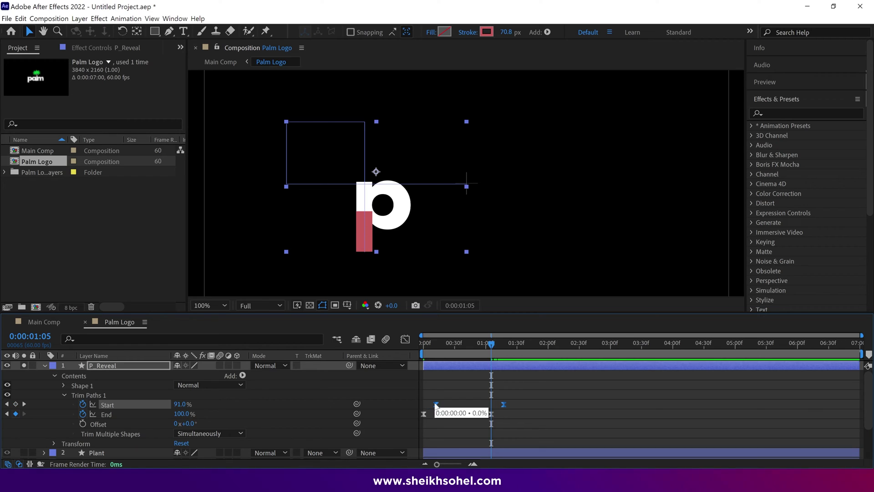
{"action": "left_click", "coordinate": [508, 359]}
{"action": "key", "text": "n"}
{"action": "key", "text": "space"}
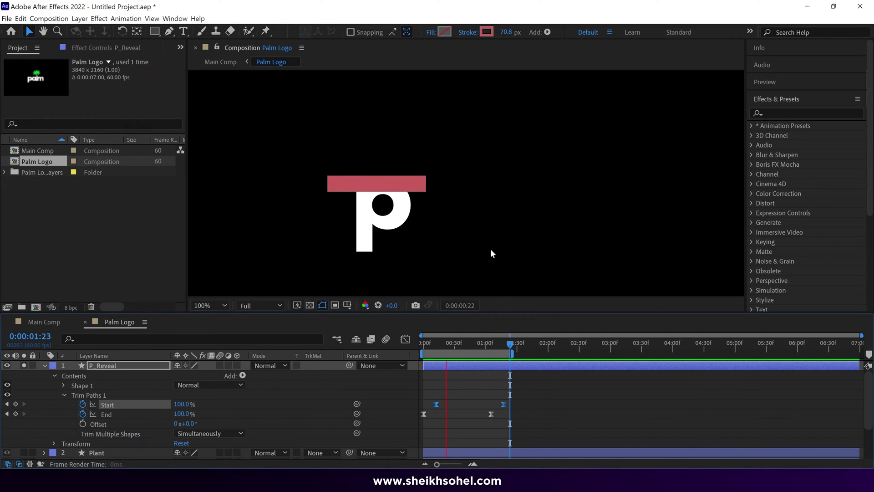
{"action": "scroll", "coordinate": [490, 248], "scroll_direction": "down", "scroll_amount": 2}
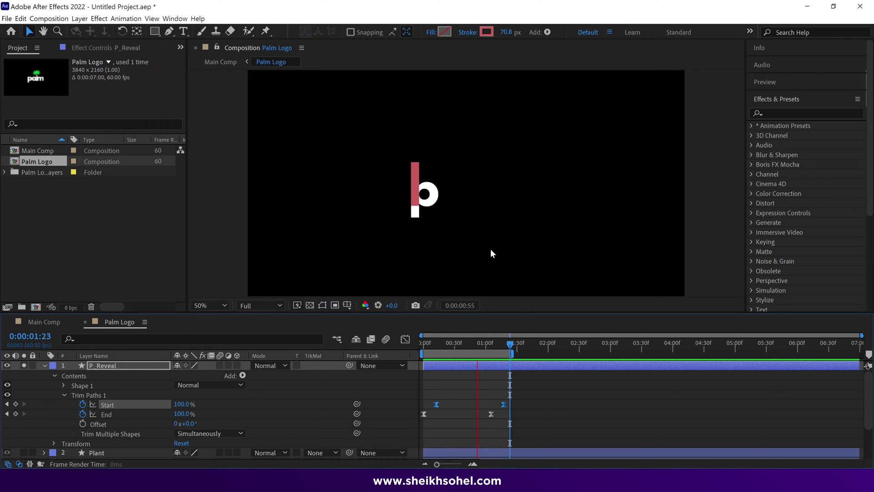
{"action": "key", "text": "space"}
{"action": "scroll", "coordinate": [490, 254], "scroll_direction": "up", "scroll_amount": 2}
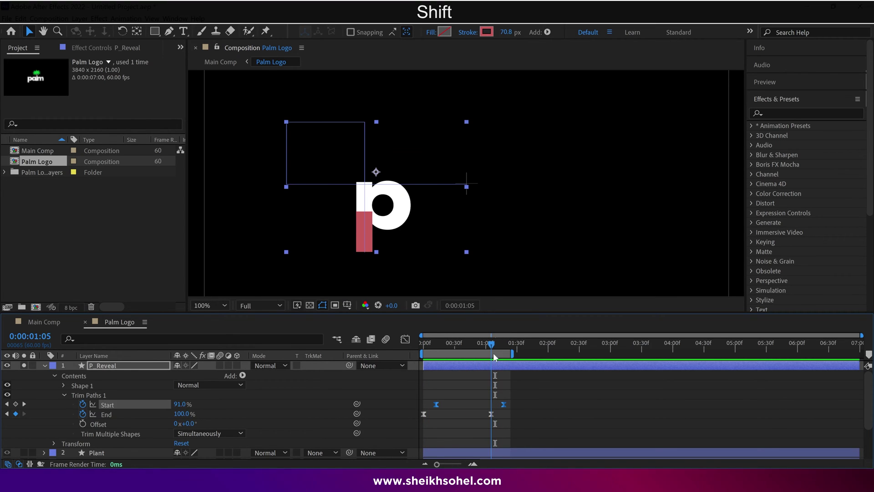
Lower the trim Start value on the later Start keyframe at 1:23
{"action": "left_click_drag", "start_coordinate": [493, 353], "coordinate": [504, 354]}
{"action": "mouse_move", "coordinate": [515, 385]}
{"action": "left_mouse_down"}
{"action": "mouse_move", "coordinate": [495, 402]}
{"action": "mouse_move", "coordinate": [507, 382]}
{"action": "left_mouse_up"}
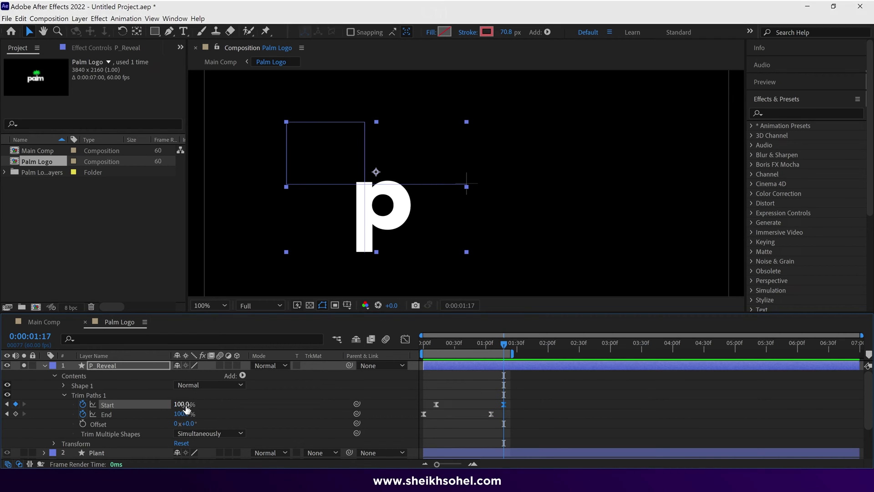
{"action": "left_click_drag", "start_coordinate": [184, 405], "coordinate": [172, 411]}
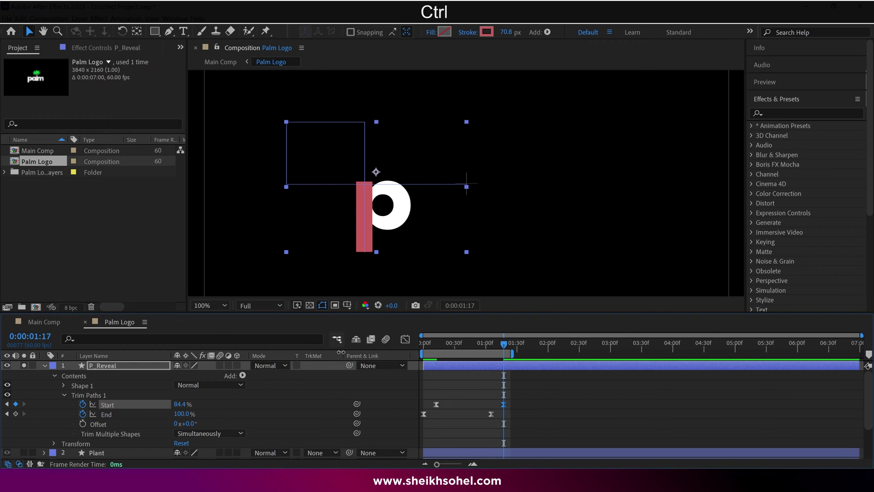
Delay the first Start keyframe to frame 16 and replay the reveal
{"action": "left_click_drag", "start_coordinate": [488, 349], "coordinate": [423, 353]}
{"action": "key", "text": "space"}
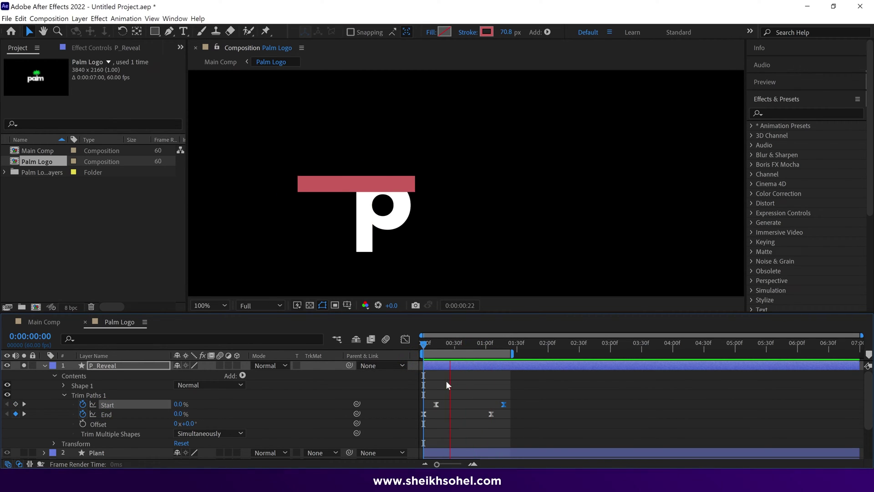
{"action": "key", "text": "space"}
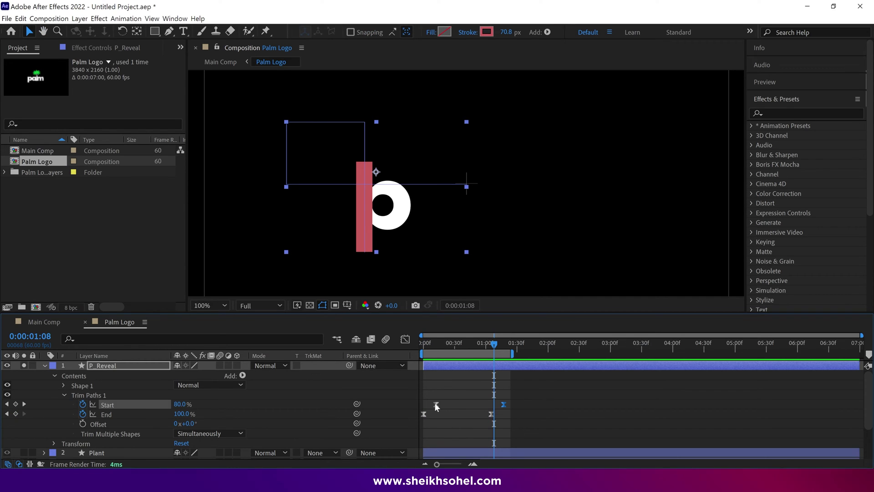
{"action": "left_click_drag", "start_coordinate": [436, 404], "coordinate": [440, 404]}
{"action": "left_click_drag", "start_coordinate": [438, 348], "coordinate": [406, 356]}
{"action": "scroll", "coordinate": [468, 259], "scroll_direction": "down", "scroll_amount": 2}
{"action": "key", "text": "space"}
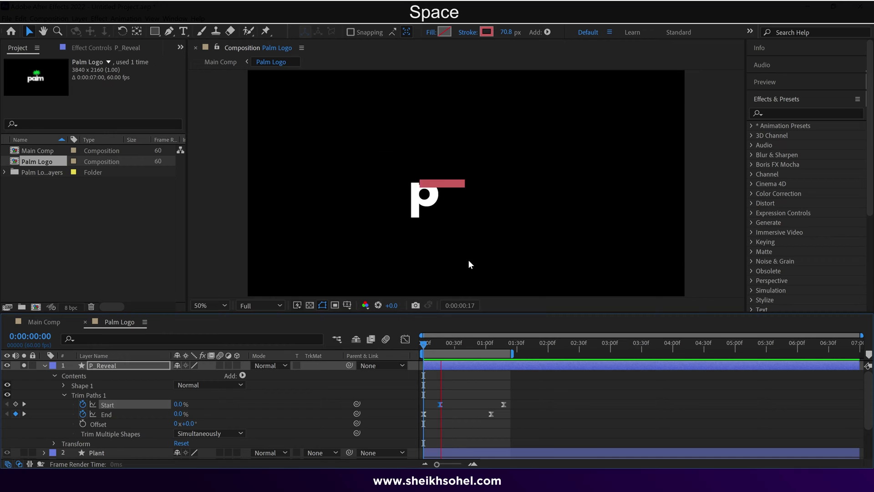
Steepen the Start and End speed curves to about 150 %/sec and preview the reveal
{"action": "left_click_drag", "start_coordinate": [469, 382], "coordinate": [425, 415]}
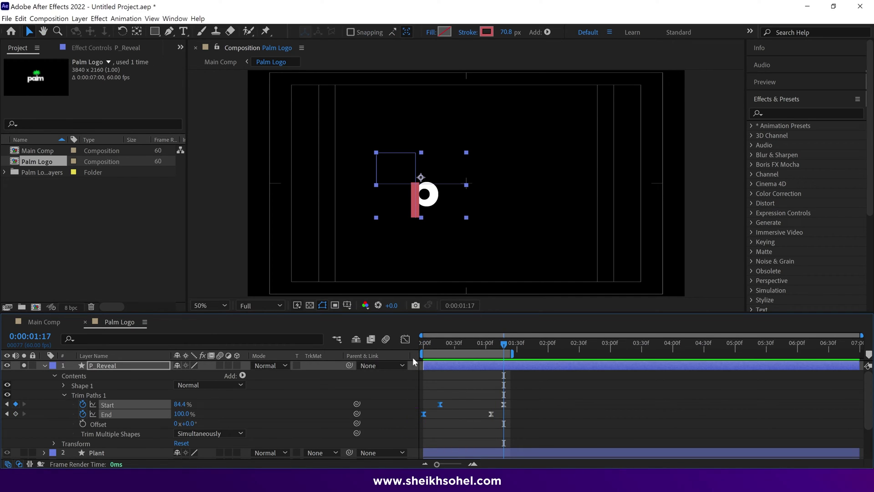
{"action": "left_click", "coordinate": [405, 339]}
{"action": "left_click_drag", "start_coordinate": [512, 428], "coordinate": [459, 438]}
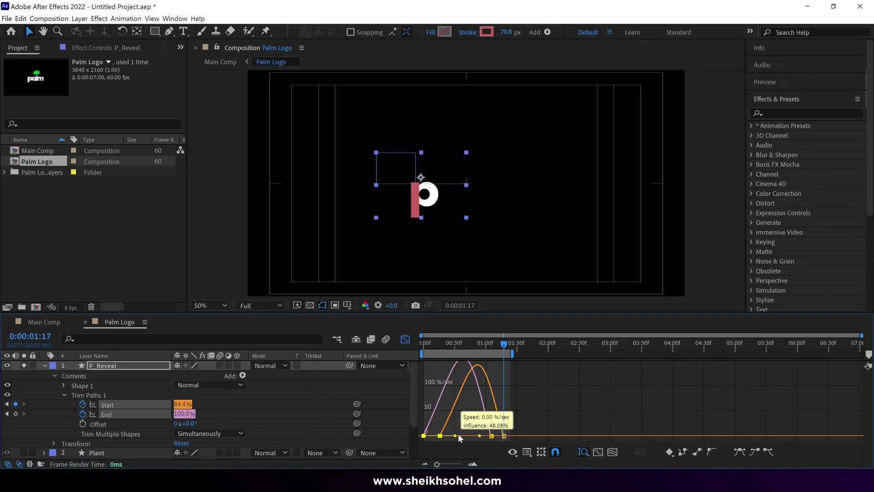
{"action": "key", "text": "space"}
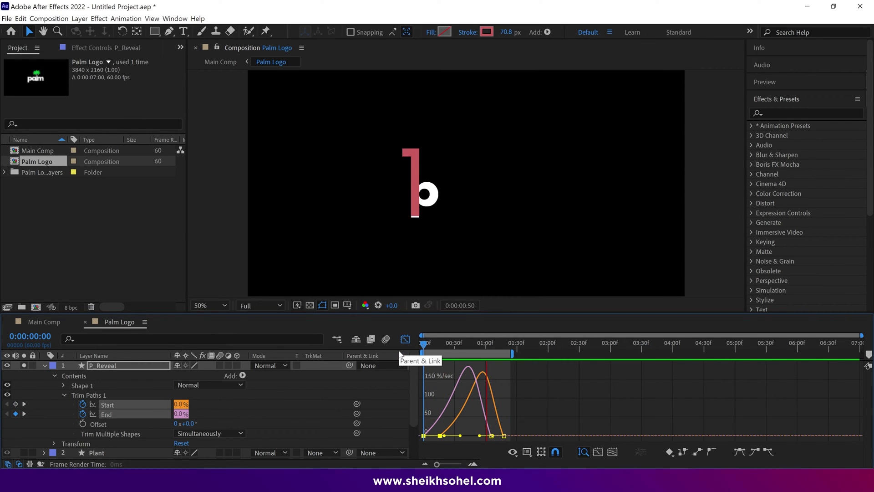
{"action": "key", "text": "space"}
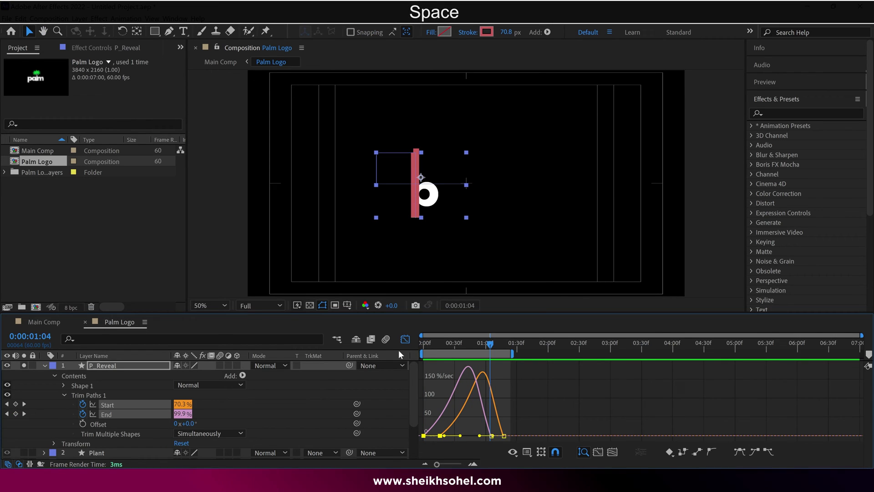
{"action": "left_click", "coordinate": [408, 343]}
{"action": "left_click", "coordinate": [498, 345]}
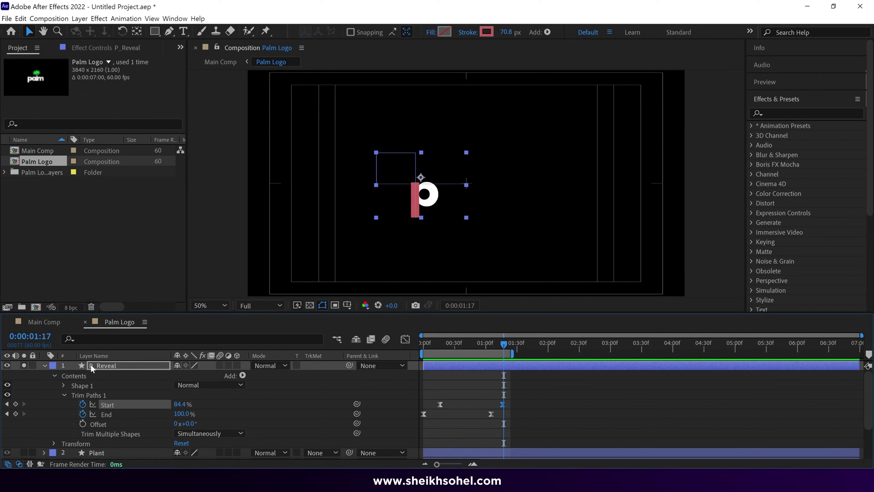
Move layer P directly below P_Reveal and make it start at 0:00:01:17
{"action": "left_click", "coordinate": [44, 365]}
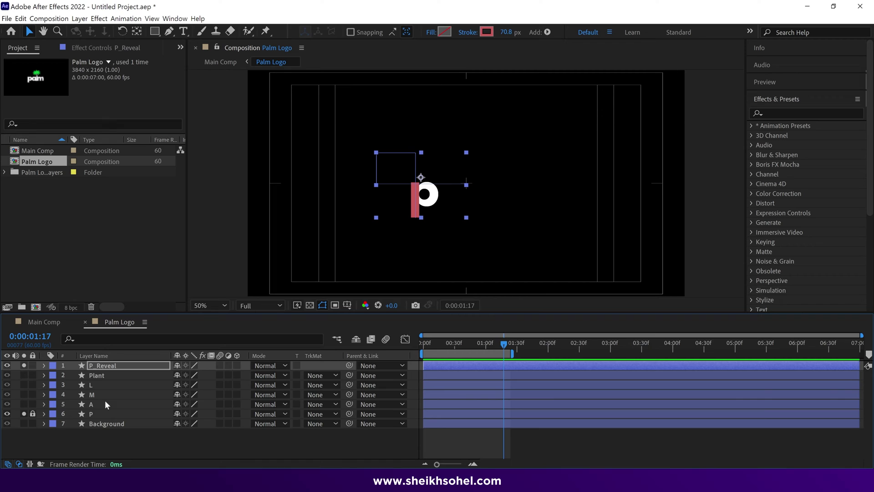
{"action": "left_click_drag", "start_coordinate": [94, 413], "coordinate": [119, 376]}
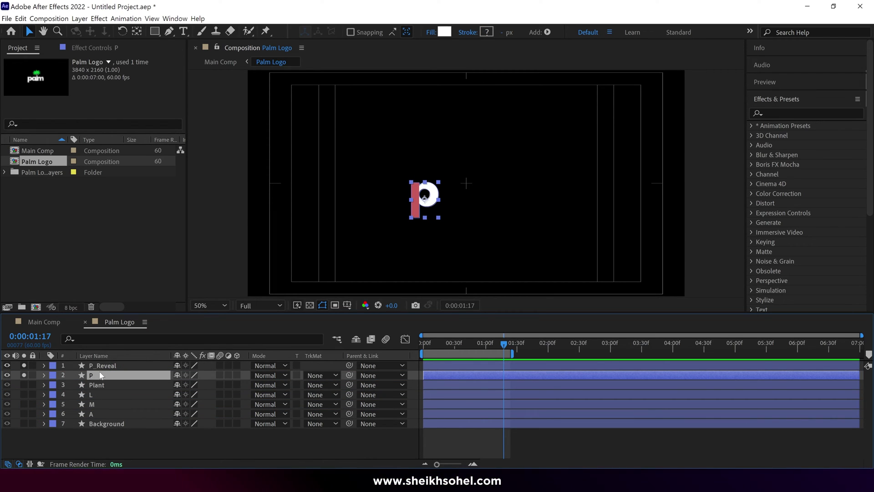
{"action": "key", "text": "slash"}
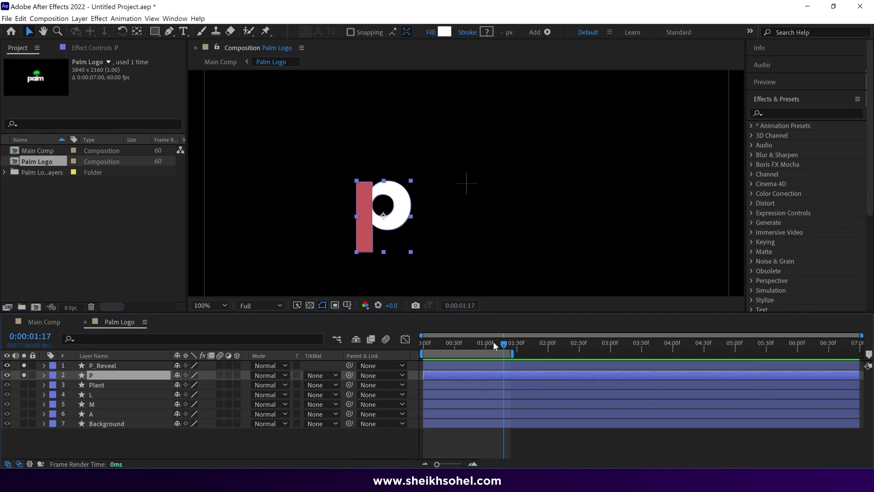
{"action": "left_click_drag", "start_coordinate": [443, 374], "coordinate": [522, 376]}
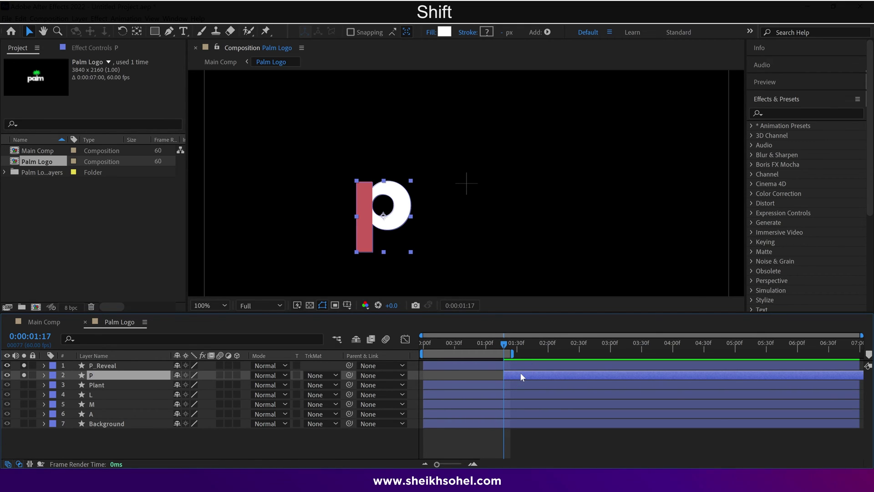
Filter the timeline for 'path' and rename layer P's Path 2 to Outer Path
{"action": "left_click", "coordinate": [202, 340]}
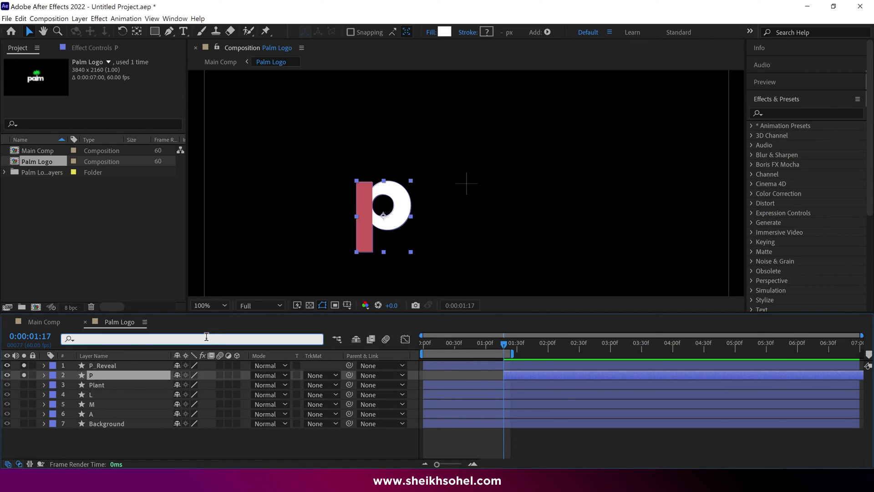
{"action": "type", "text": "path"}
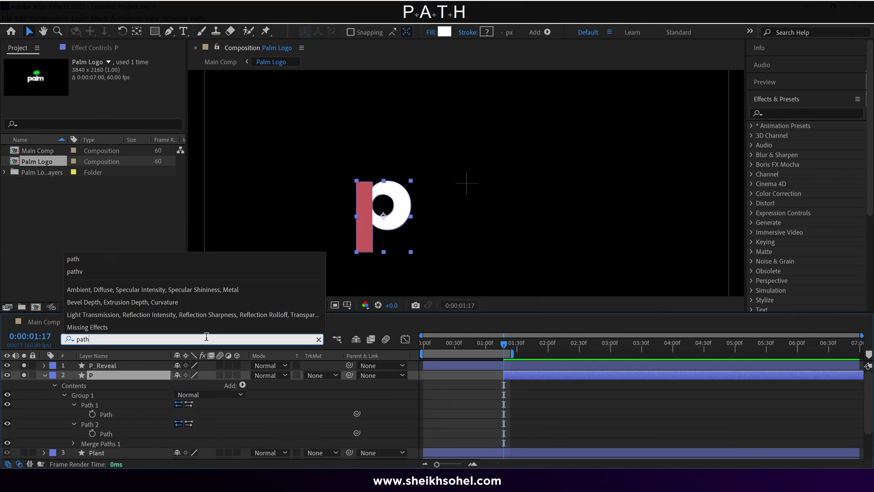
{"action": "left_click", "coordinate": [121, 411]}
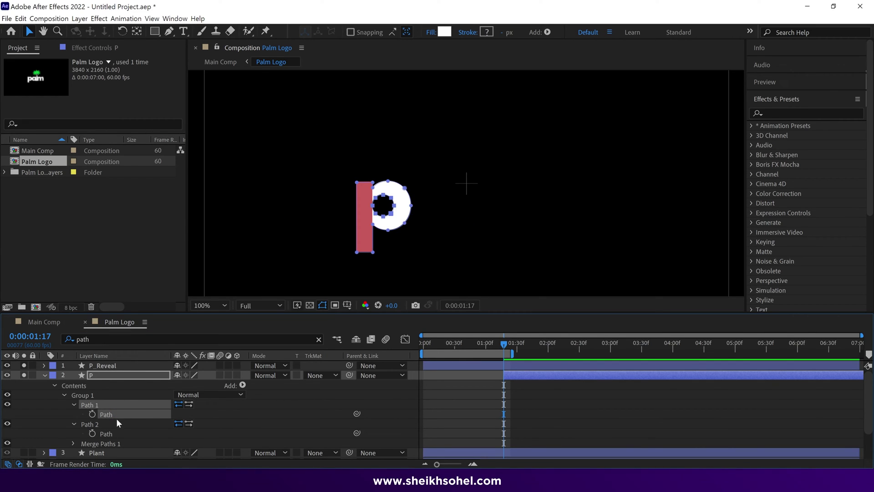
{"action": "left_click", "coordinate": [108, 435]}
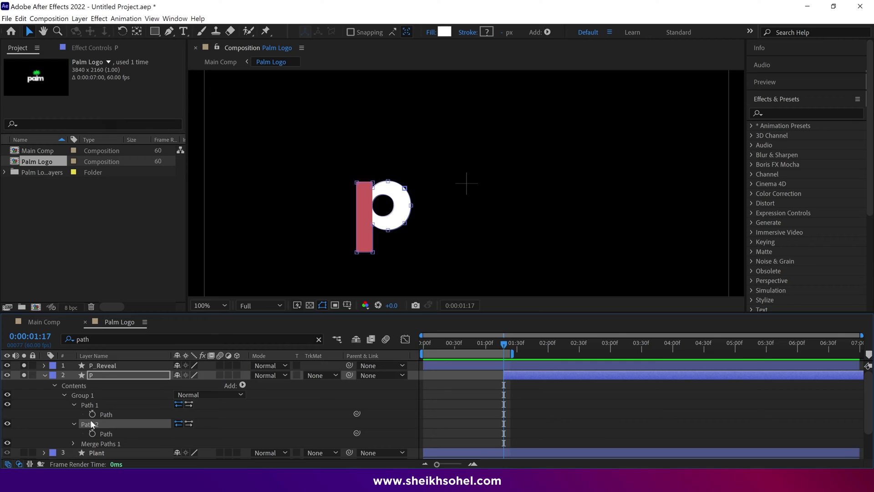
{"action": "key", "text": "Return"}
{"action": "key", "text": "Caps_Lock"}
{"action": "type", "text": "O"}
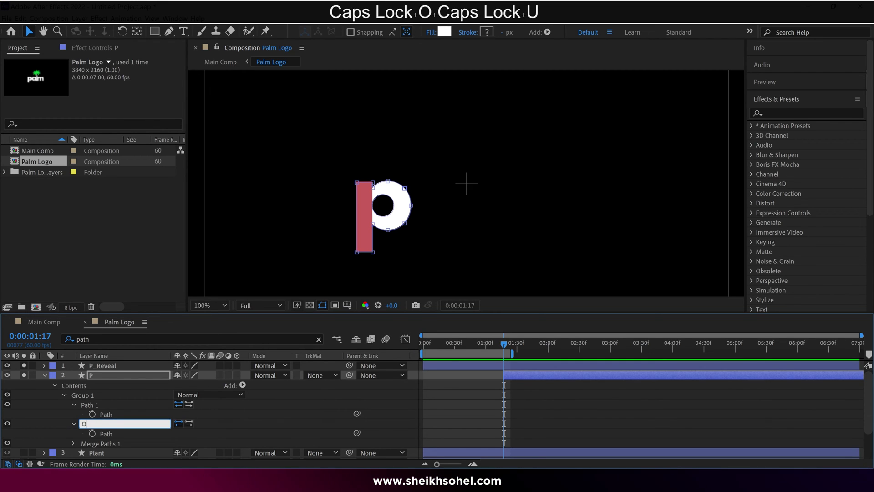
{"action": "type", "text": "uter Path"}
{"action": "key", "text": "Return"}
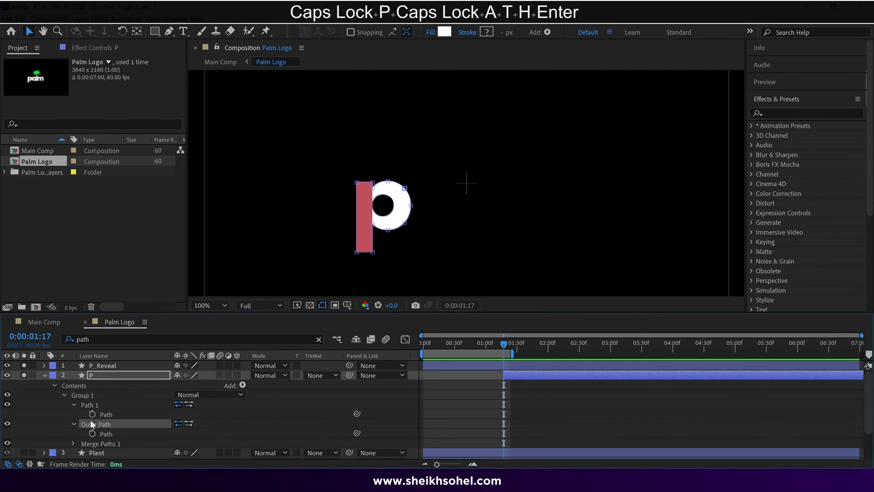
Rename layer P's Path 1 to Inner Path
{"action": "left_click", "coordinate": [89, 404]}
{"action": "key", "text": "Return"}
{"action": "key", "text": "Caps_Lock"}
{"action": "type", "text": "I"}
{"action": "key", "text": "Caps_Lock"}
{"action": "type", "text": "nner"}
{"action": "key", "text": "Caps_Lock"}
{"action": "type", "text": "P"}
{"action": "key", "text": "Caps_Lock"}
{"action": "type", "text": "ath"}
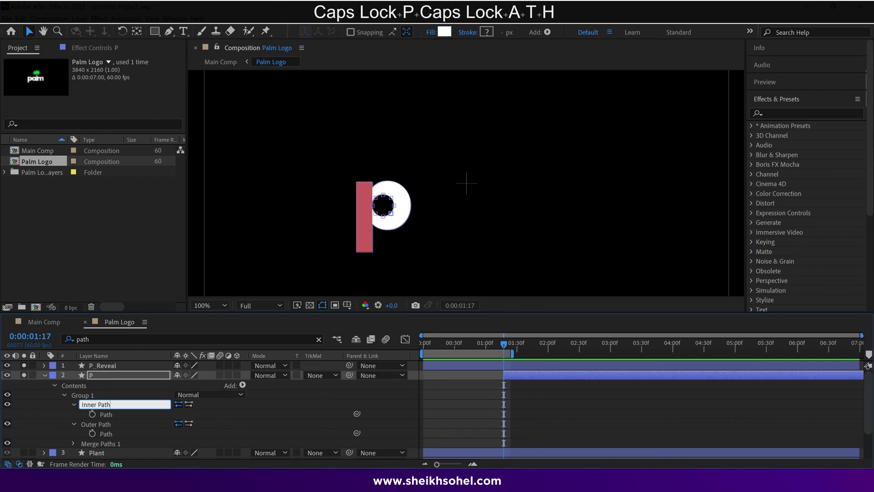
{"action": "key", "text": "Return"}
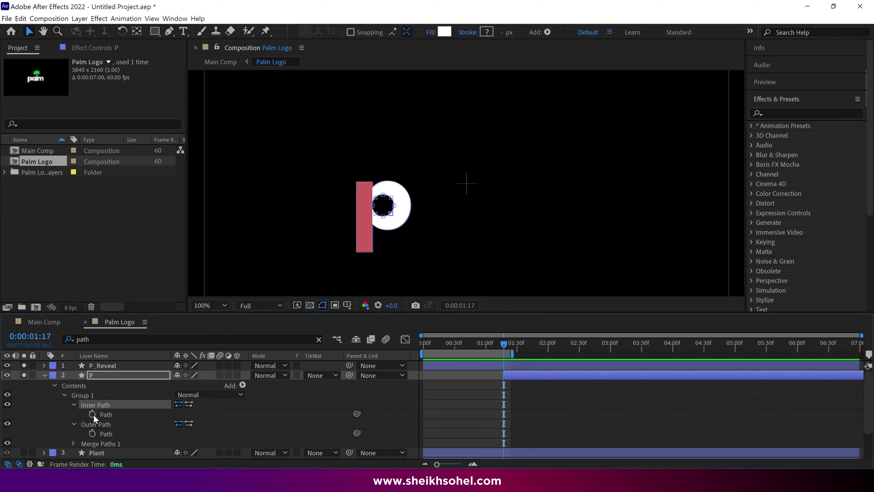
Keyframe both paths' shapes and set the work area from 1:17 to about 2:25
{"action": "left_click", "coordinate": [92, 414]}
{"action": "left_click", "coordinate": [92, 433]}
{"action": "left_click_drag", "start_coordinate": [504, 344], "coordinate": [525, 344]}
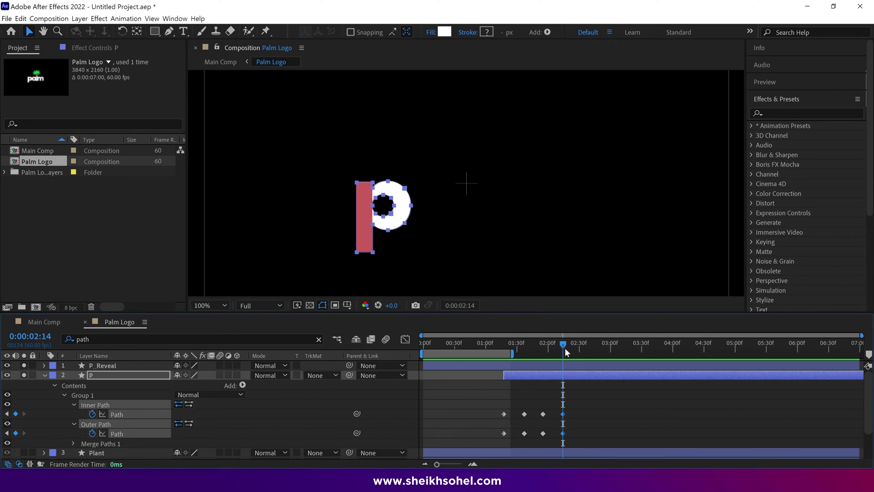
{"action": "left_click_drag", "start_coordinate": [509, 359], "coordinate": [575, 360]}
{"action": "key", "text": "n"}
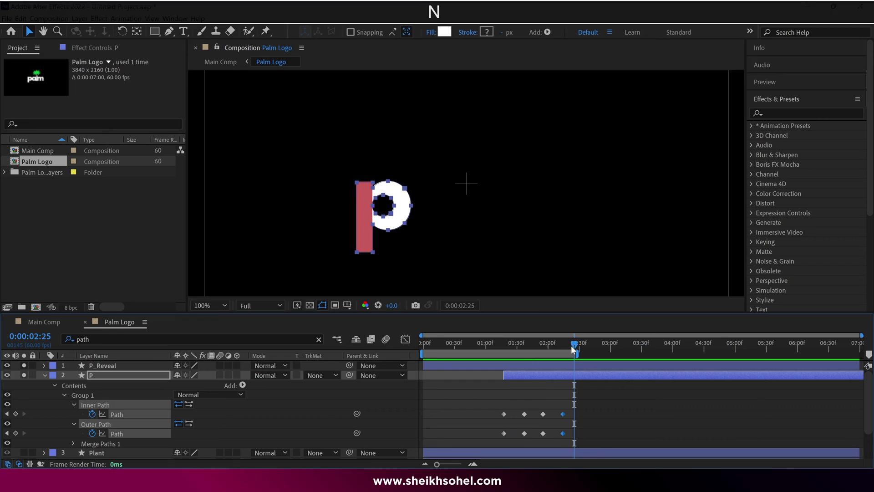
{"action": "left_click", "coordinate": [497, 348]}
{"action": "mouse_move", "coordinate": [496, 348]}
{"action": "left_mouse_down"}
{"action": "mouse_move", "coordinate": [561, 351]}
{"action": "mouse_move", "coordinate": [502, 360]}
{"action": "left_mouse_up"}
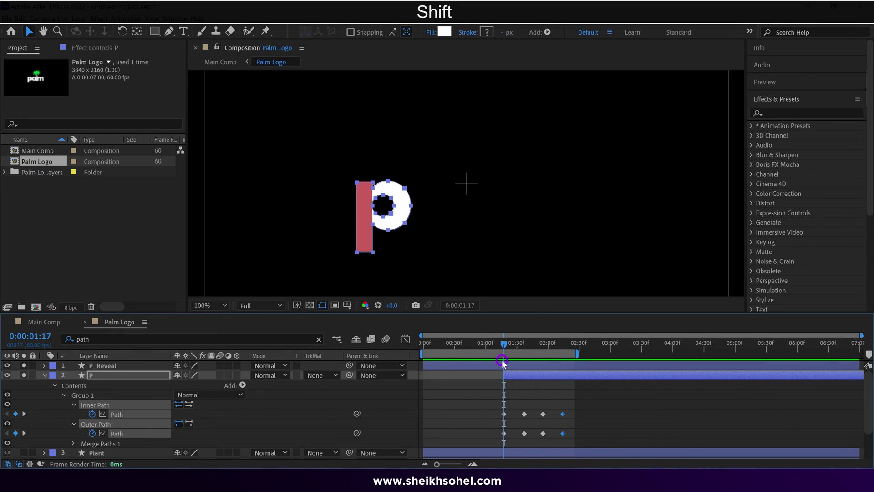
{"action": "key", "text": "b"}
{"action": "left_click_drag", "start_coordinate": [526, 408], "coordinate": [494, 441]}
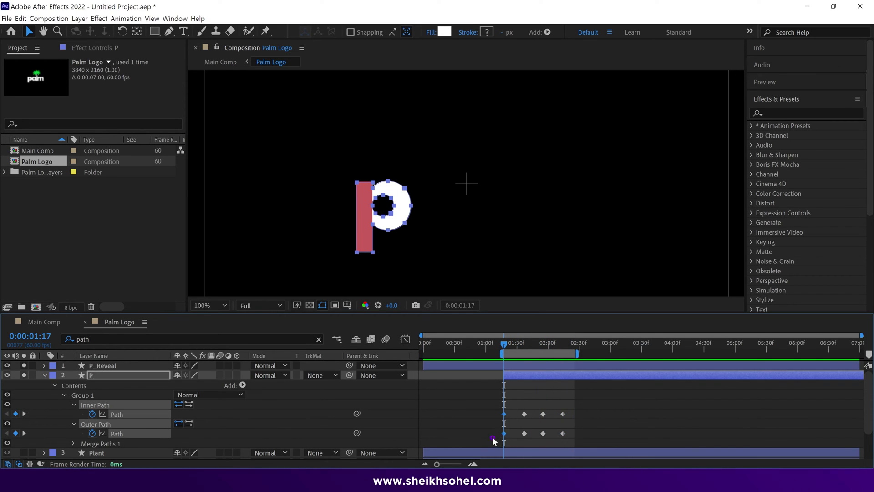
Select layer P and several vertices of the letter p for path editing
{"action": "scroll", "coordinate": [410, 259], "scroll_direction": "up", "scroll_amount": 2}
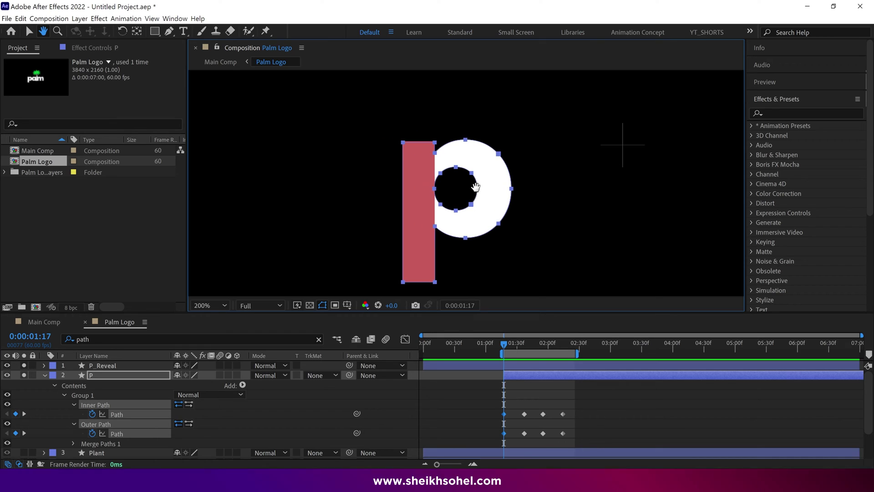
{"action": "left_click", "coordinate": [156, 374]}
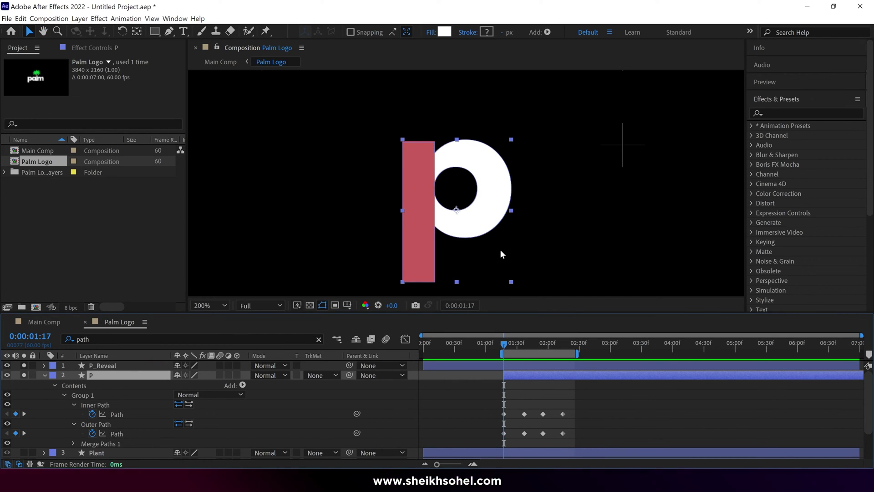
{"action": "key", "text": "g"}
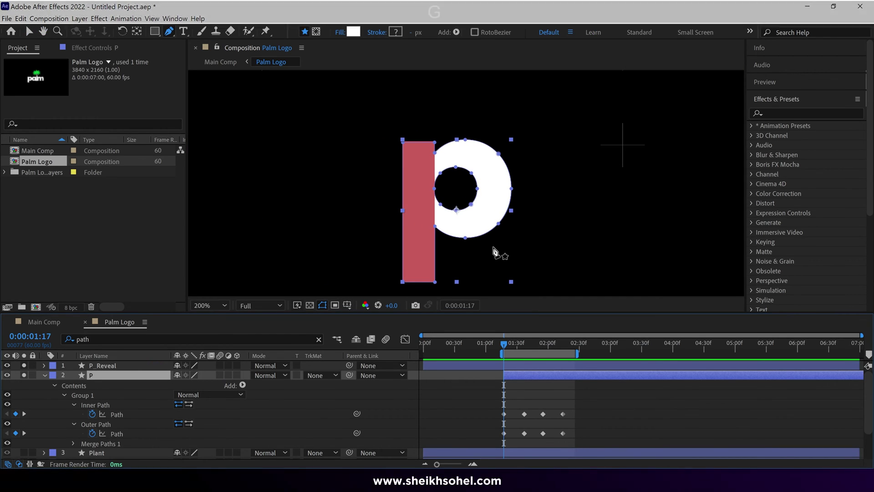
{"action": "left_click", "coordinate": [499, 223]}
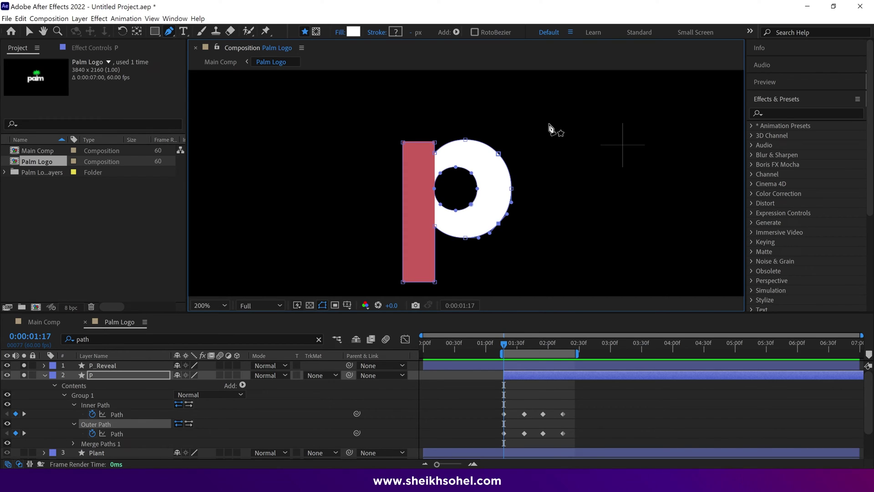
{"action": "key", "text": "alt"}
{"action": "left_click_drag", "start_coordinate": [550, 124], "coordinate": [439, 264]}
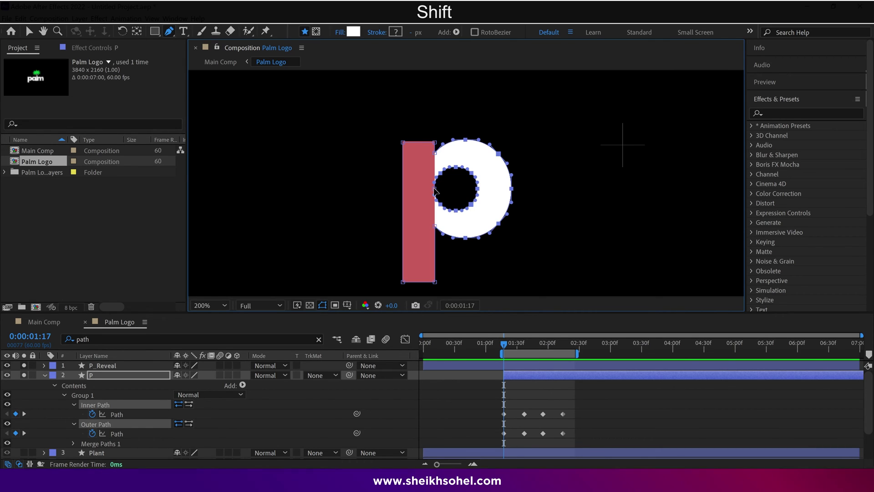
Squash the p's bowl vertically and narrow it toward the red stem
{"action": "key", "text": "v"}
{"action": "double_click", "coordinate": [469, 141]}
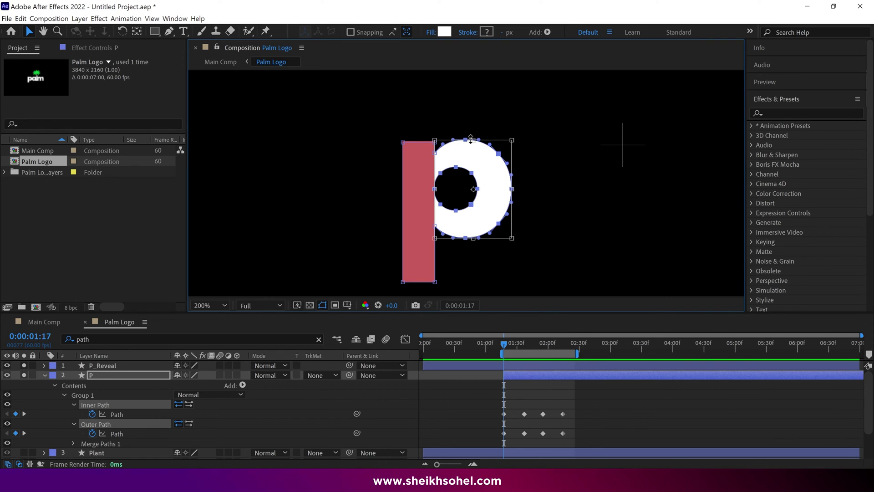
{"action": "left_click_drag", "start_coordinate": [471, 135], "coordinate": [471, 146]}
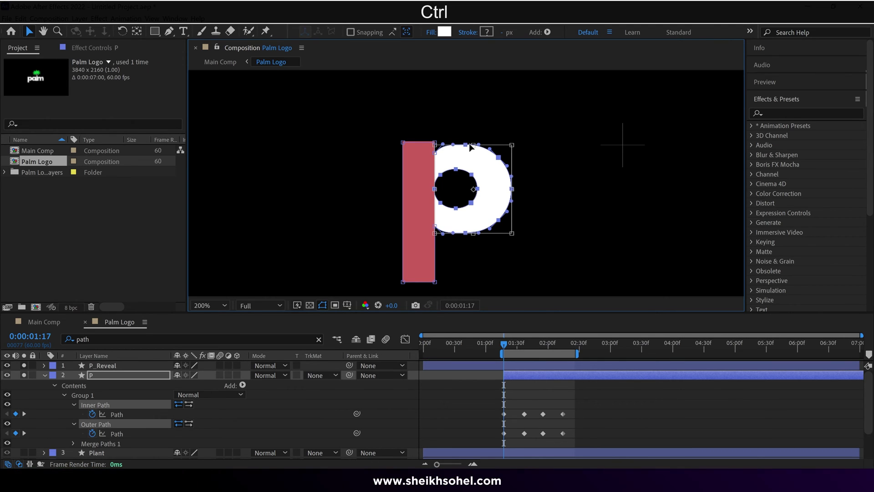
{"action": "left_click_drag", "start_coordinate": [511, 188], "coordinate": [463, 199]}
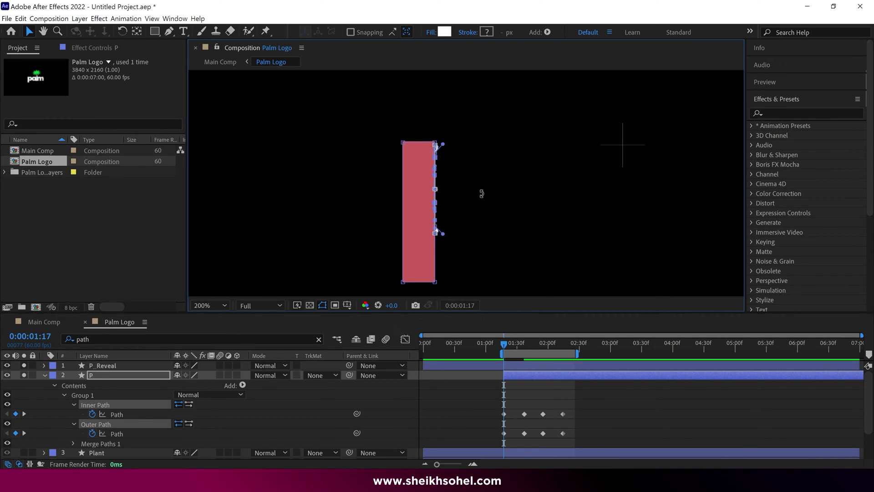
At the 1:17 keyframe, refine the curve handles on the sliver's right edge
{"action": "left_click", "coordinate": [526, 344]}
{"action": "left_click_drag", "start_coordinate": [525, 346], "coordinate": [504, 354]}
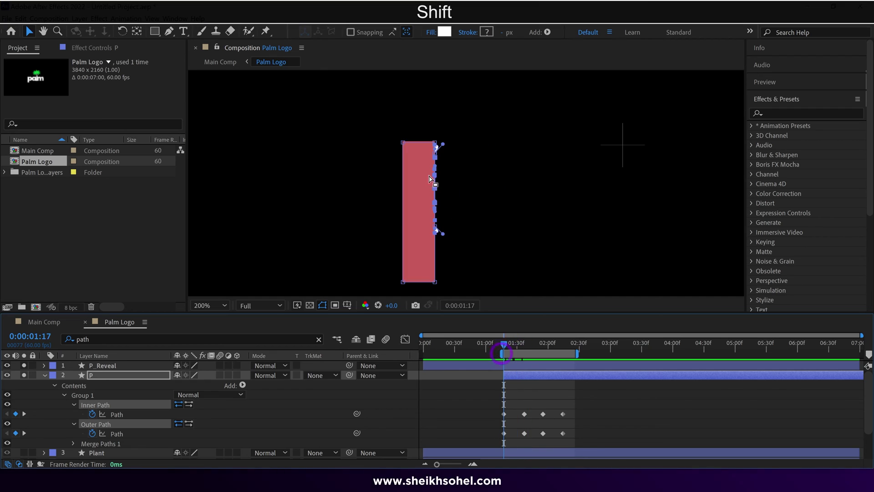
{"action": "key", "text": "period"}
{"action": "key", "text": "period"}
{"action": "left_click_drag", "start_coordinate": [349, 132], "coordinate": [374, 212]}
{"action": "left_click_drag", "start_coordinate": [367, 194], "coordinate": [398, 160]}
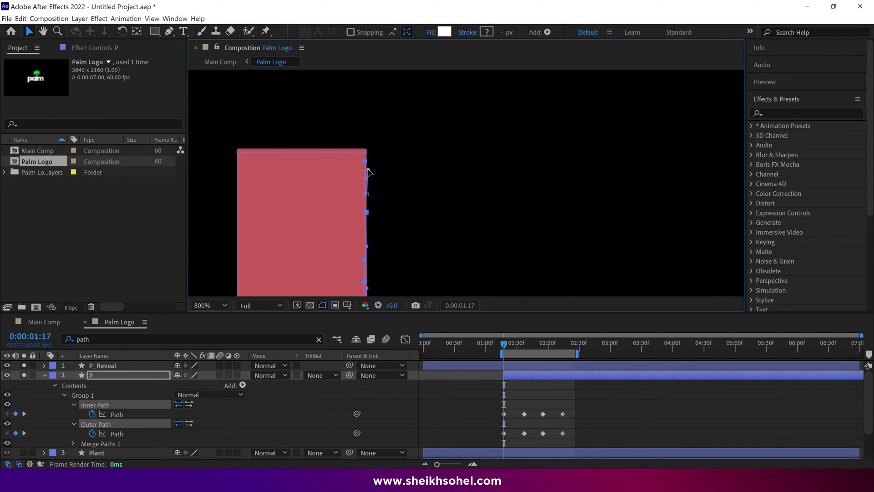
{"action": "left_click_drag", "start_coordinate": [403, 226], "coordinate": [434, 82]}
{"action": "mouse_move", "coordinate": [399, 203]}
{"action": "left_mouse_down"}
{"action": "mouse_move", "coordinate": [430, 234]}
{"action": "mouse_move", "coordinate": [402, 209]}
{"action": "left_mouse_up"}
Widen the p's bowl at the 1:37 path keyframe
{"action": "key", "text": "comma"}
{"action": "key", "text": "comma"}
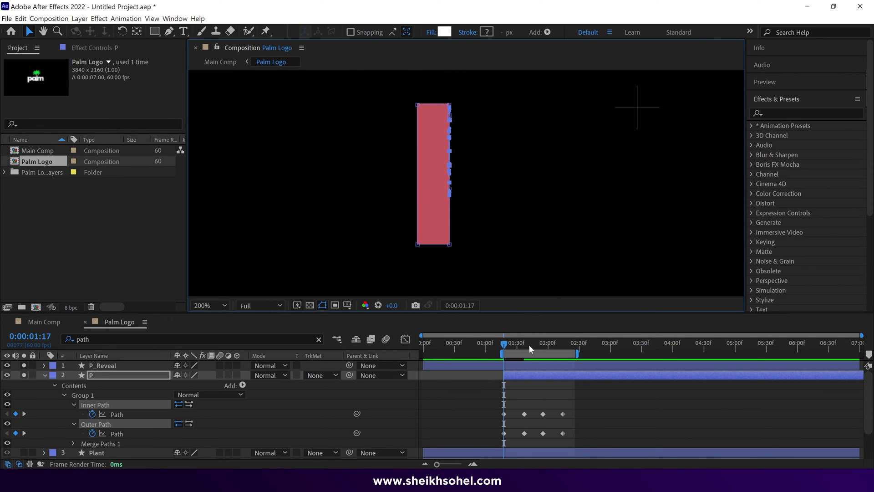
{"action": "left_click_drag", "start_coordinate": [506, 345], "coordinate": [525, 345]}
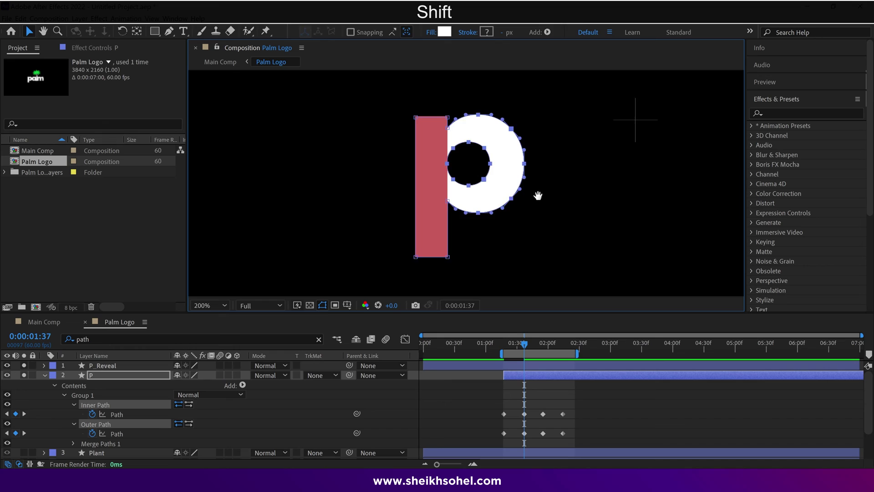
{"action": "left_click_drag", "start_coordinate": [537, 195], "coordinate": [505, 213]}
{"action": "double_click", "coordinate": [490, 213]}
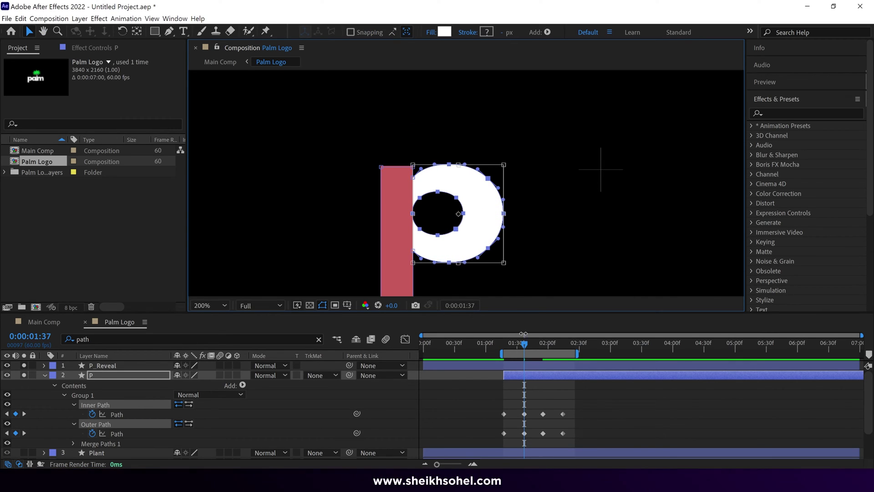
Reshape the bowl at the 1:55 keyframe and preview the growing p
{"action": "left_click_drag", "start_coordinate": [524, 333], "coordinate": [541, 345]}
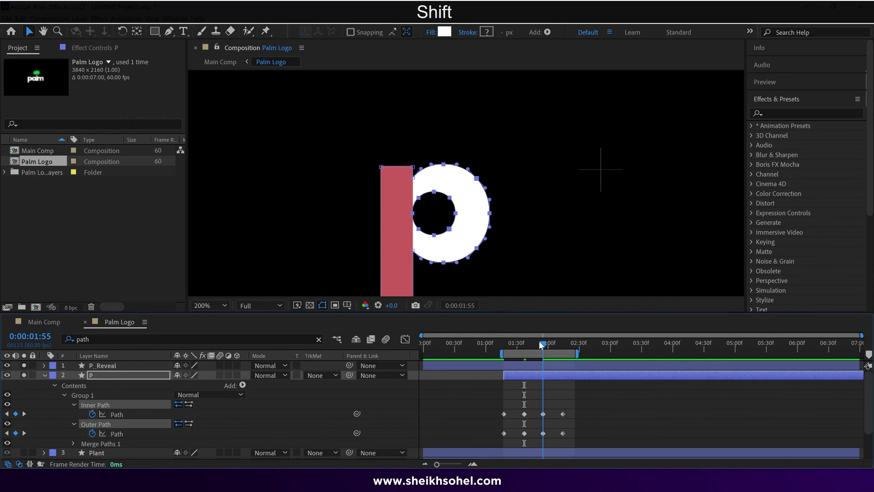
{"action": "double_click", "coordinate": [490, 213]}
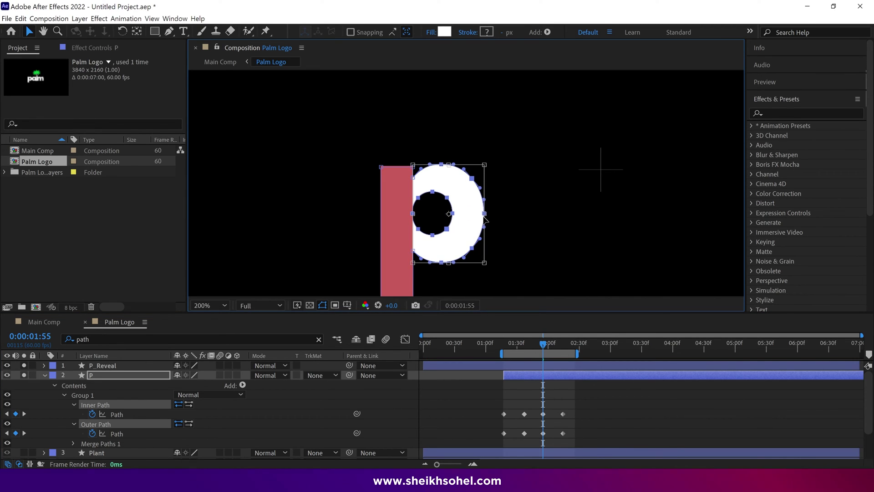
{"action": "key", "text": "comma"}
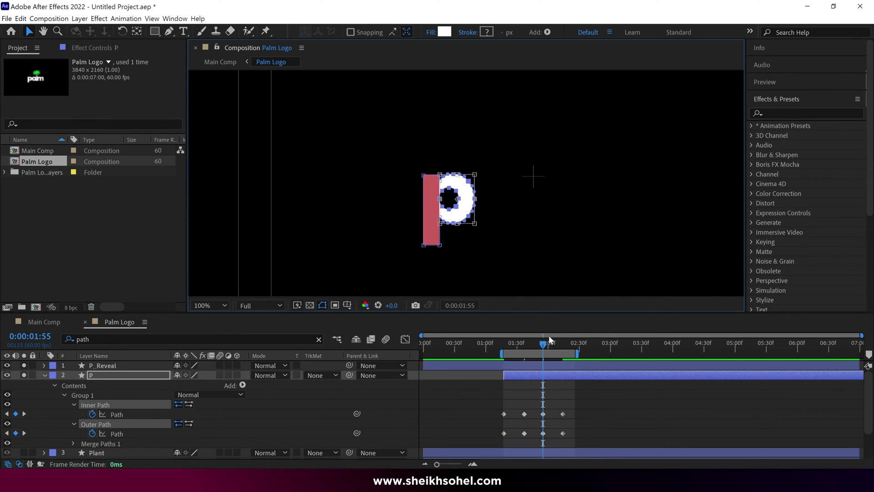
{"action": "left_click_drag", "start_coordinate": [551, 345], "coordinate": [561, 347]}
{"action": "key", "text": "space"}
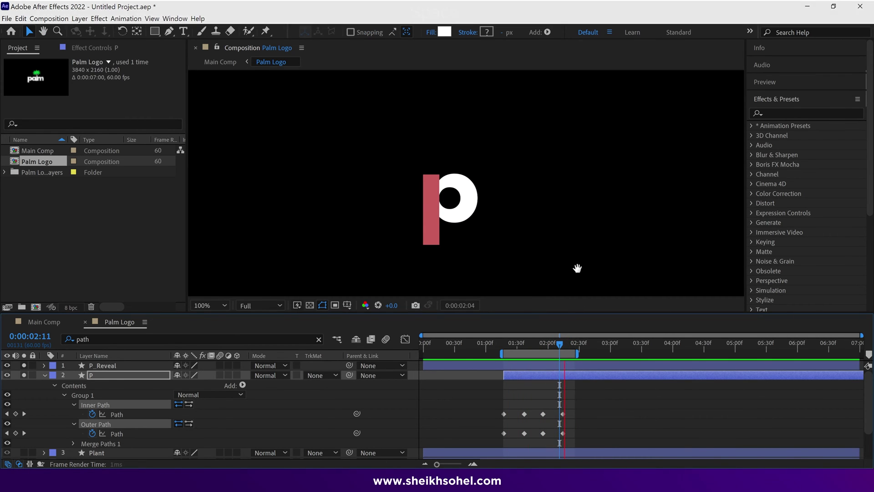
{"action": "key", "text": "space"}
Apply Easy Ease to all Path keyframes and check their speed curves in the Graph Editor
{"action": "left_click_drag", "start_coordinate": [581, 404], "coordinate": [509, 435]}
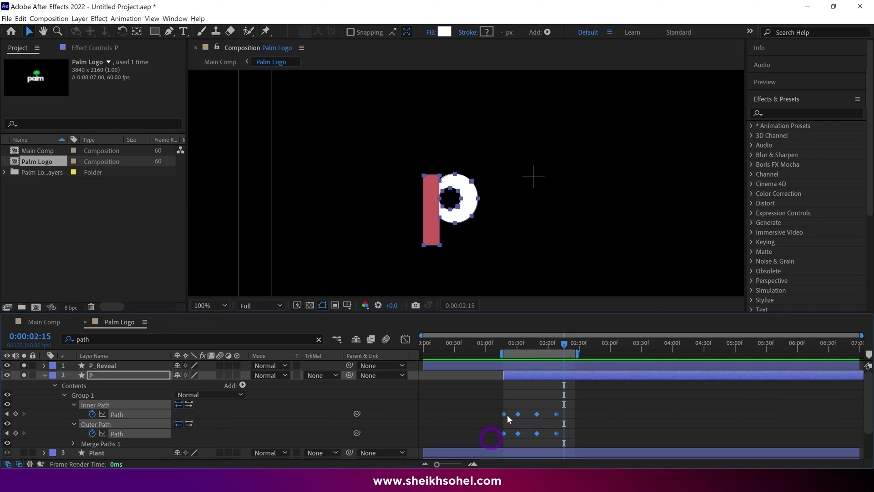
{"action": "right_click", "coordinate": [511, 413]}
{"action": "mouse_move", "coordinate": [511, 412]}
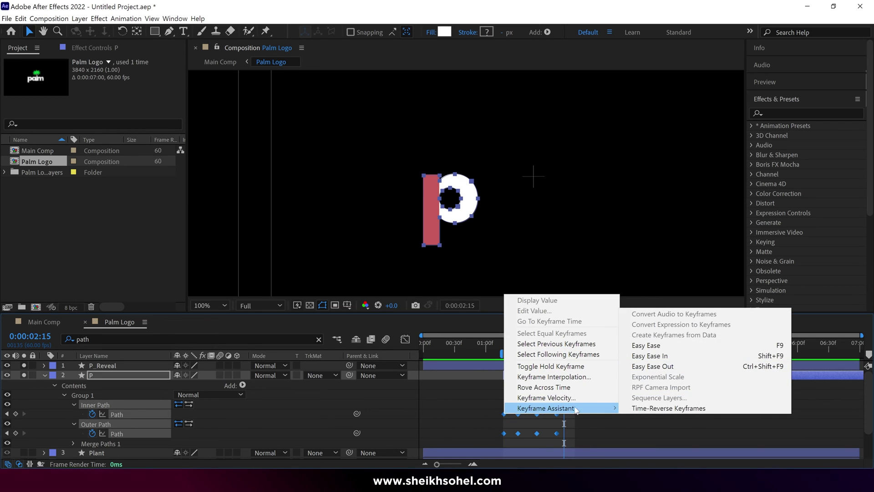
{"action": "left_click", "coordinate": [638, 345]}
{"action": "left_click", "coordinate": [405, 340]}
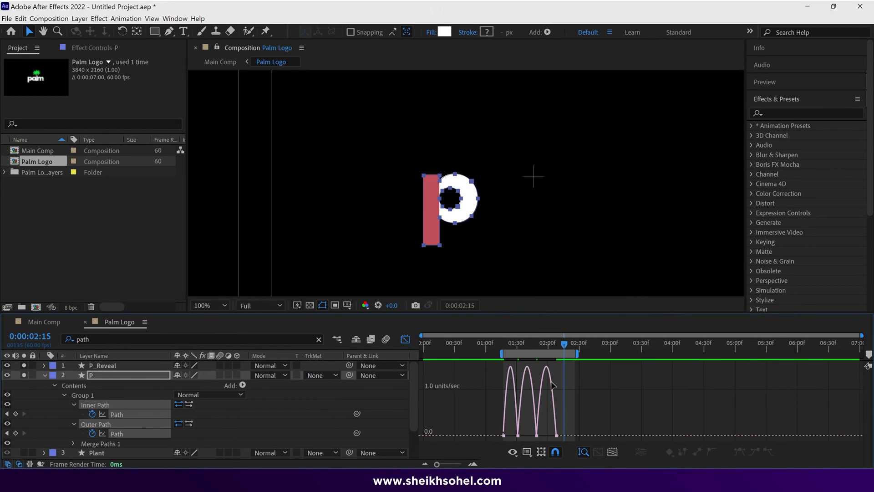
{"action": "scroll", "coordinate": [551, 381], "scroll_direction": "up", "scroll_amount": 3}
{"action": "key", "text": "space"}
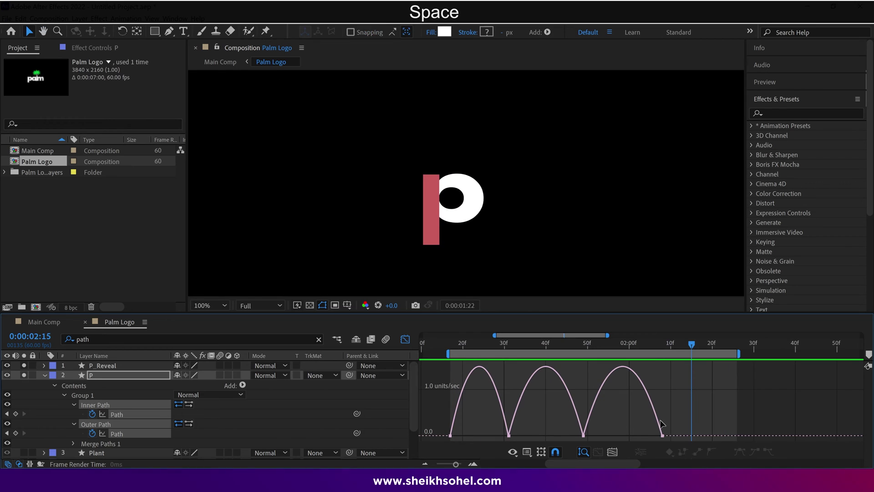
{"action": "scroll", "coordinate": [582, 291], "scroll_direction": "down", "scroll_amount": 2}
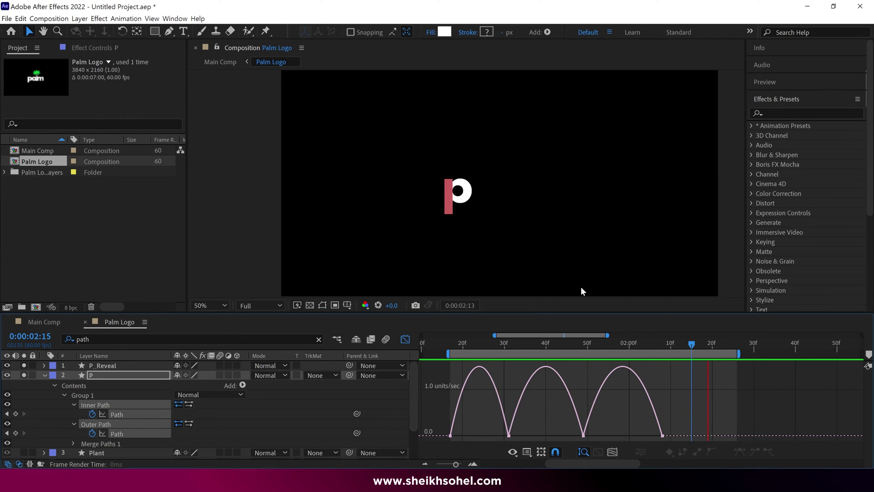
{"action": "key", "text": "space"}
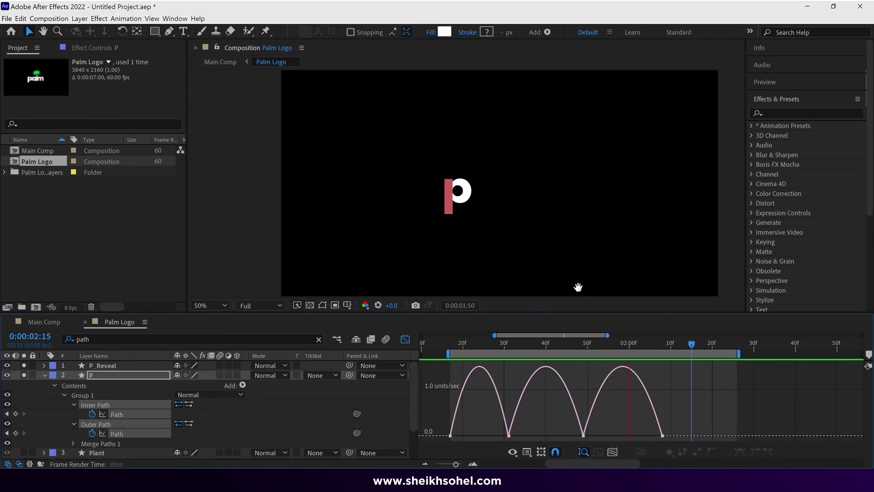
Slide layer P and its keyframes to start at 1:08, then preview
{"action": "left_click", "coordinate": [405, 339]}
{"action": "scroll", "coordinate": [477, 394], "scroll_direction": "down", "scroll_amount": 5}
{"action": "key", "text": "space"}
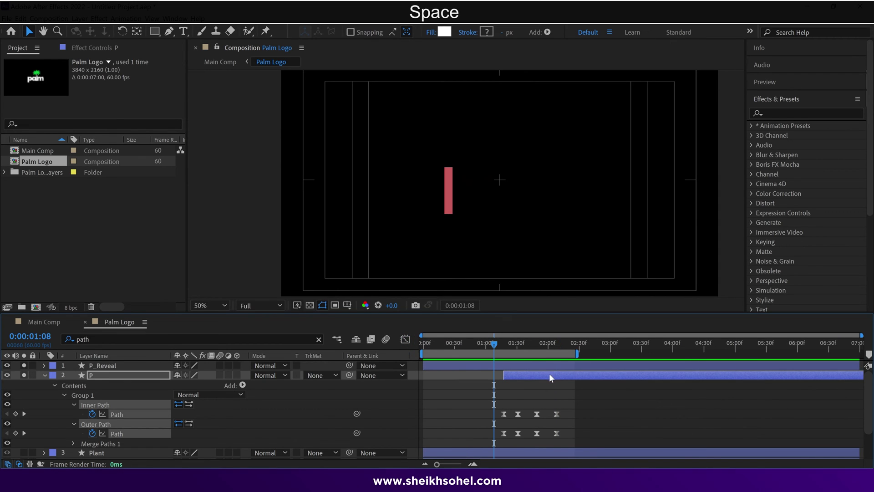
{"action": "left_click_drag", "start_coordinate": [550, 373], "coordinate": [530, 377]}
{"action": "key", "text": "shift+space"}
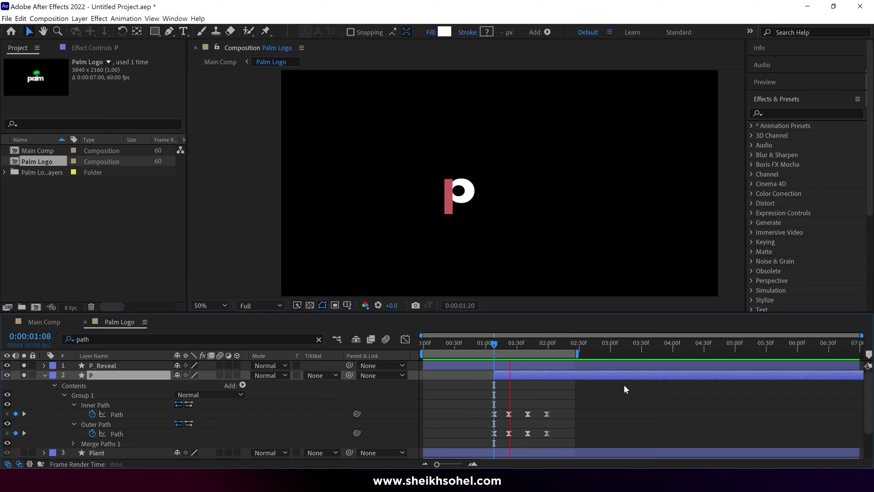
{"action": "key", "text": "space"}
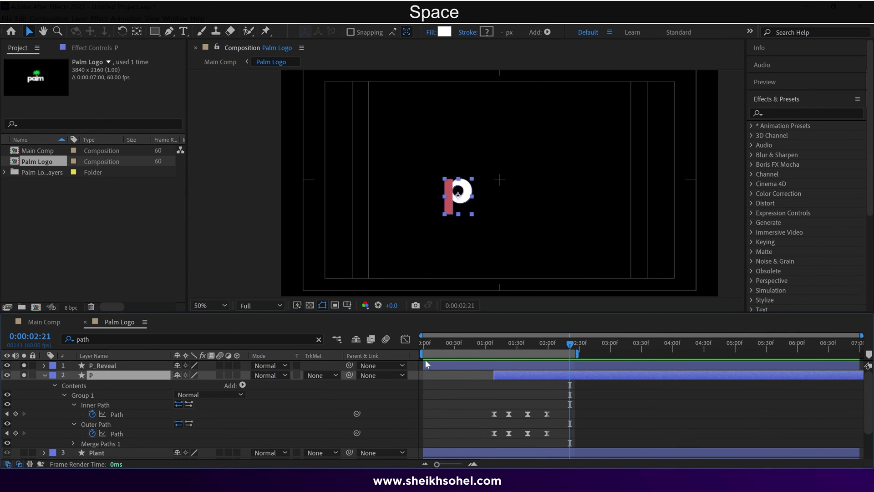
Set the P_Reveal layer's stroke colour to white
{"action": "left_click", "coordinate": [103, 367]}
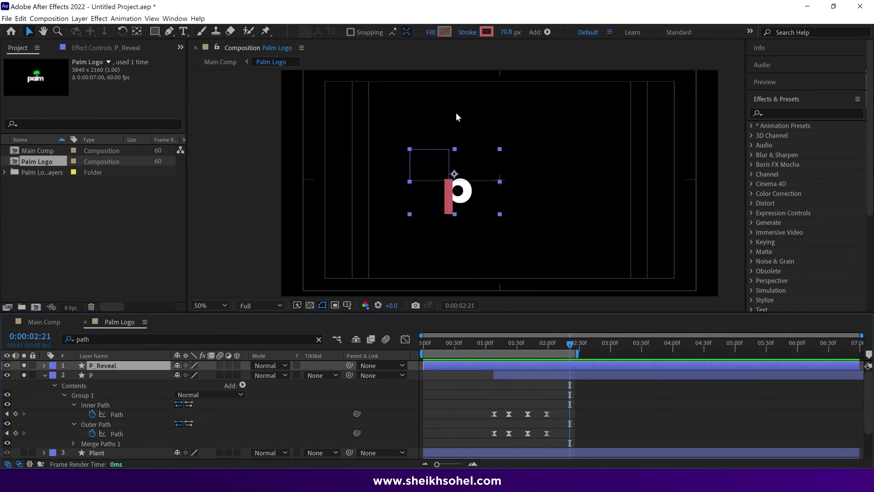
{"action": "left_click", "coordinate": [487, 32]}
{"action": "left_click_drag", "start_coordinate": [625, 164], "coordinate": [550, 116]}
{"action": "left_click", "coordinate": [781, 114]}
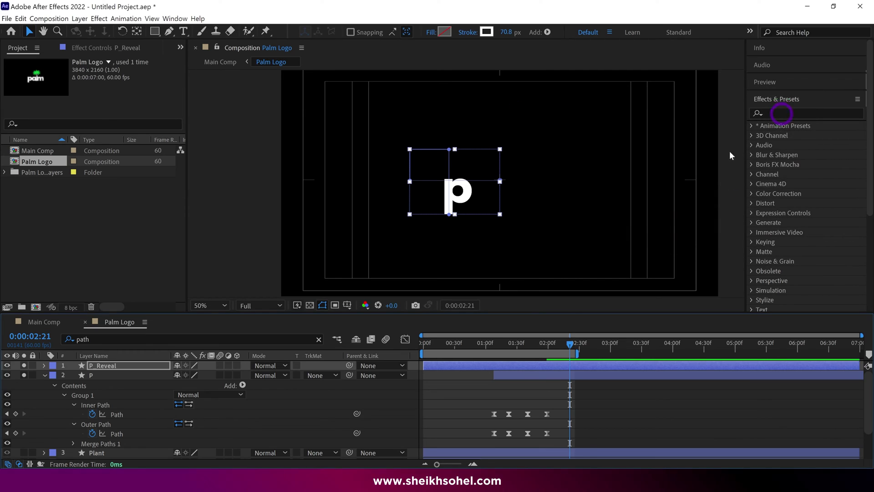
Preview the reveal, collapse P_Reveal, deselect layers and replay the logo from the start
{"action": "key", "text": "comma"}
{"action": "key", "text": "space"}
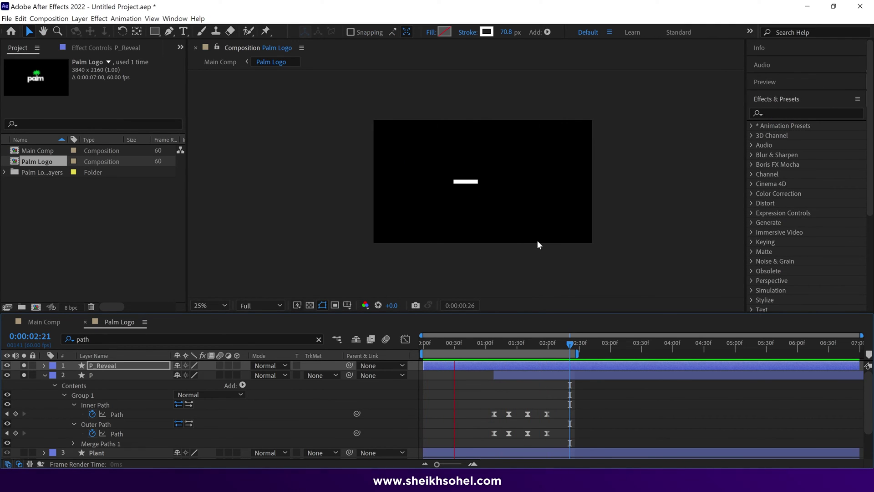
{"action": "key", "text": "space"}
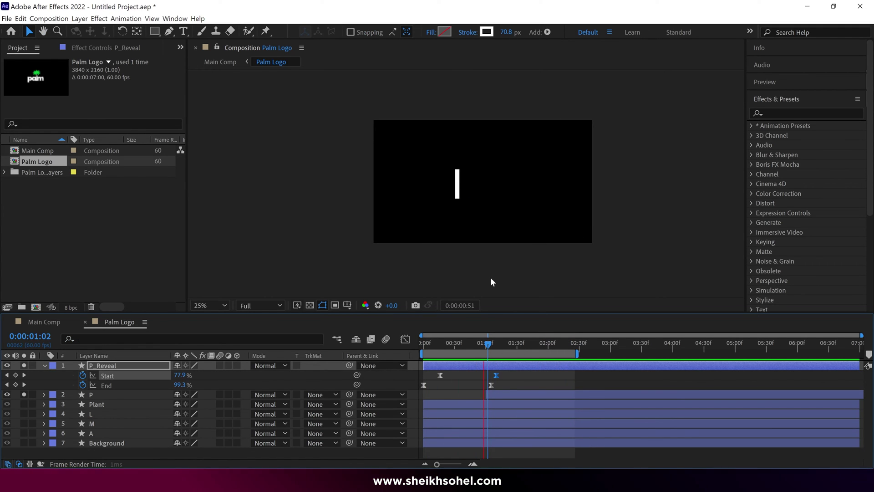
{"action": "key", "text": "space"}
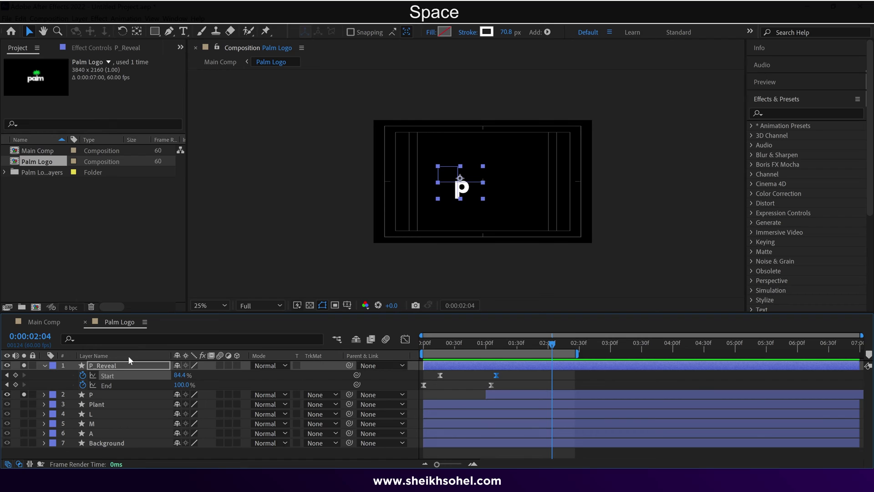
{"action": "left_click", "coordinate": [44, 366]}
{"action": "left_click", "coordinate": [94, 376], "text": "shift"}
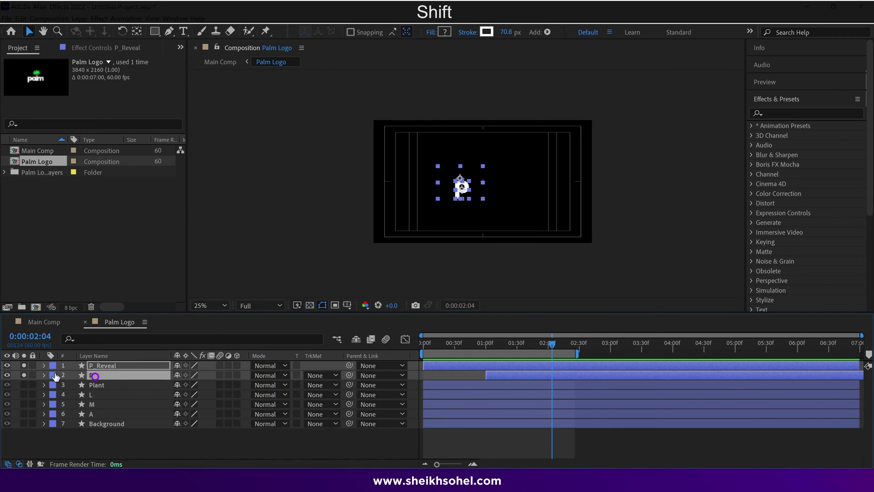
{"action": "left_click", "coordinate": [507, 236]}
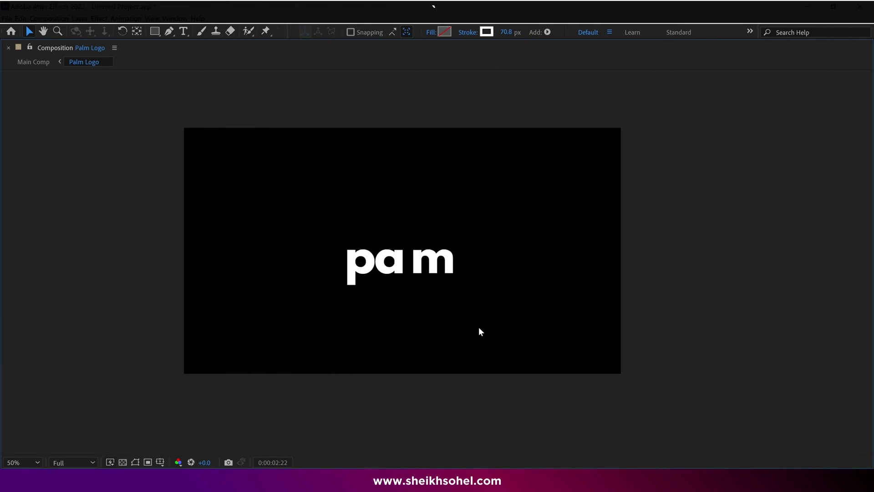
{"action": "left_click", "coordinate": [24, 462]}
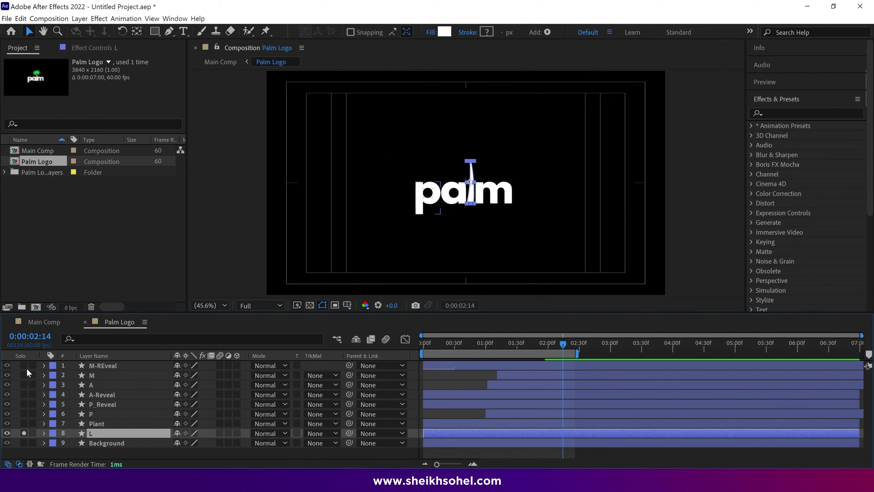
Lock every layer except L and snap L's anchor point to its bottom centre
{"action": "left_click_drag", "start_coordinate": [33, 404], "coordinate": [32, 424]}
{"action": "left_click", "coordinate": [33, 443]}
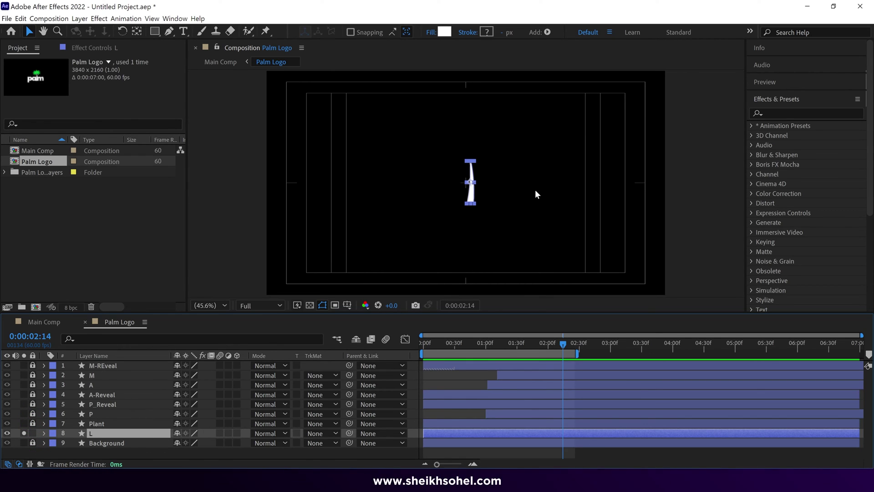
{"action": "key", "text": "period"}
{"action": "key", "text": "period"}
{"action": "key", "text": "period"}
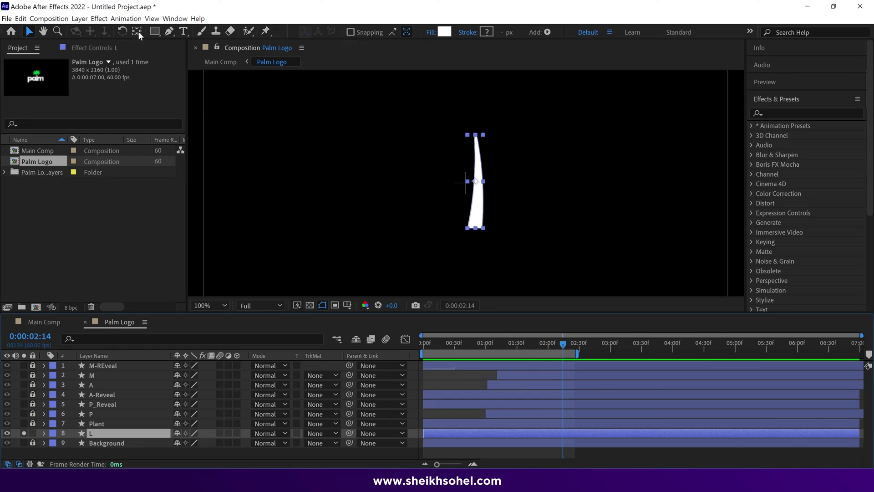
{"action": "left_click", "coordinate": [137, 31]}
{"action": "key", "text": "period"}
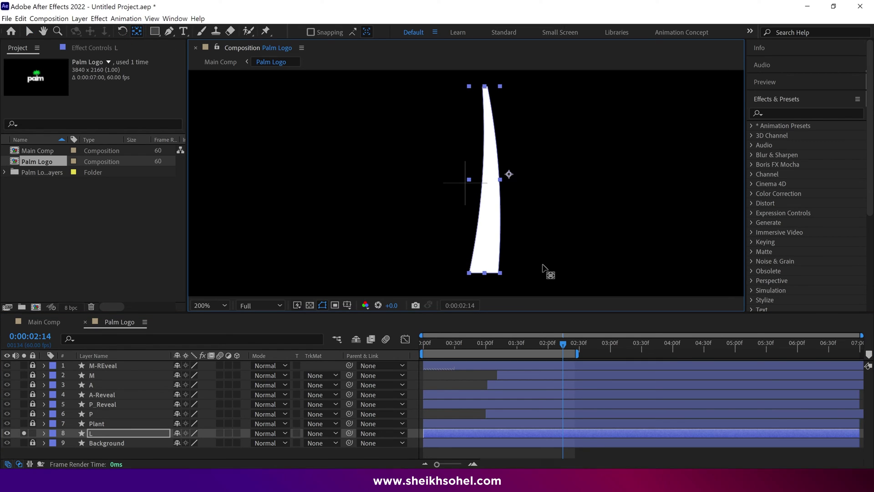
{"action": "left_click", "coordinate": [483, 273], "text": "ctrl"}
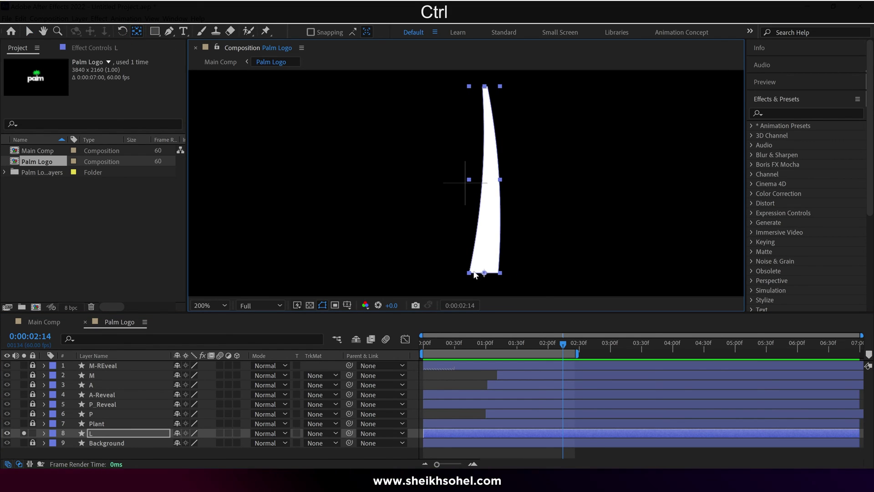
{"action": "key", "text": "v"}
Keyframe L's Scale from 100,0 at the start to 100,100 about one second later
{"action": "left_click", "coordinate": [423, 344]}
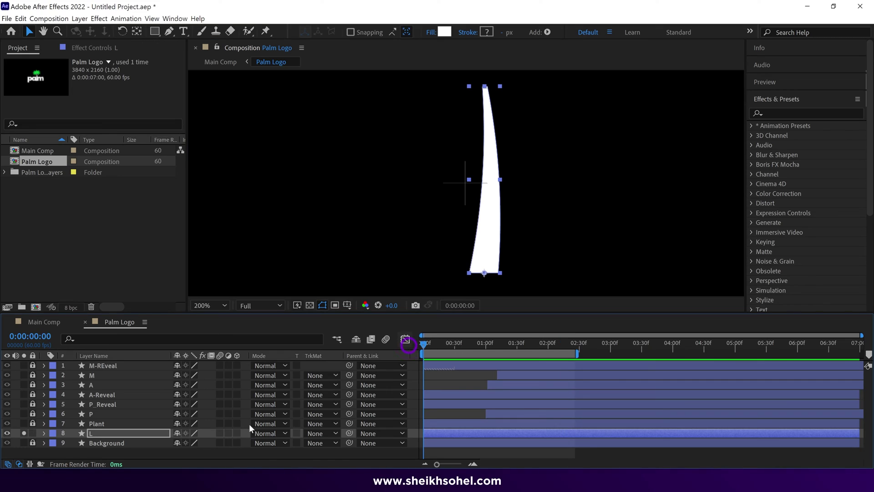
{"action": "key", "text": "s"}
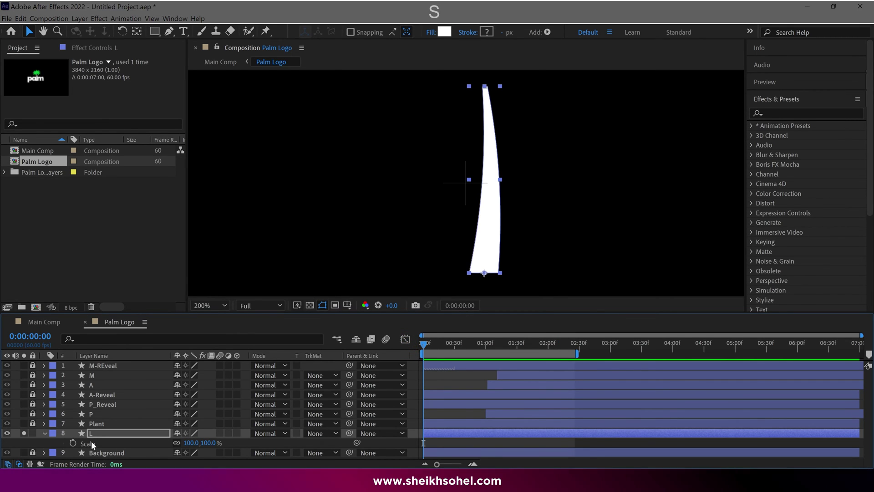
{"action": "left_click", "coordinate": [73, 443]}
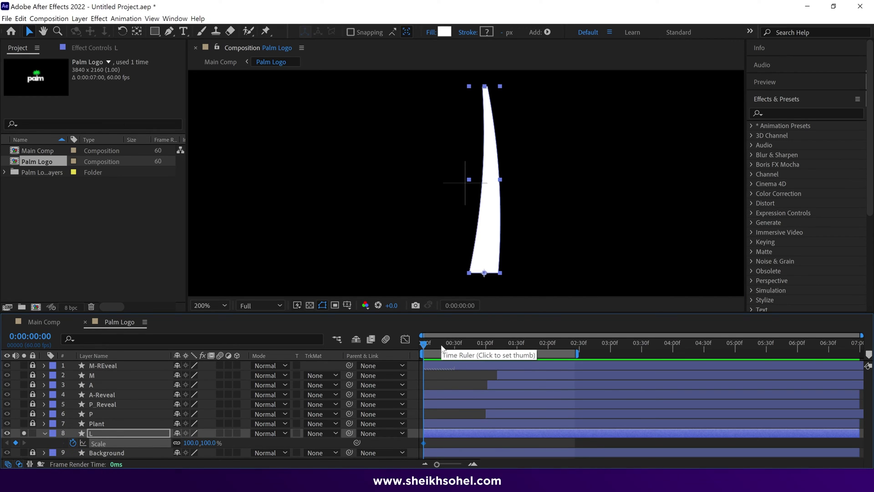
{"action": "left_click", "coordinate": [15, 442]}
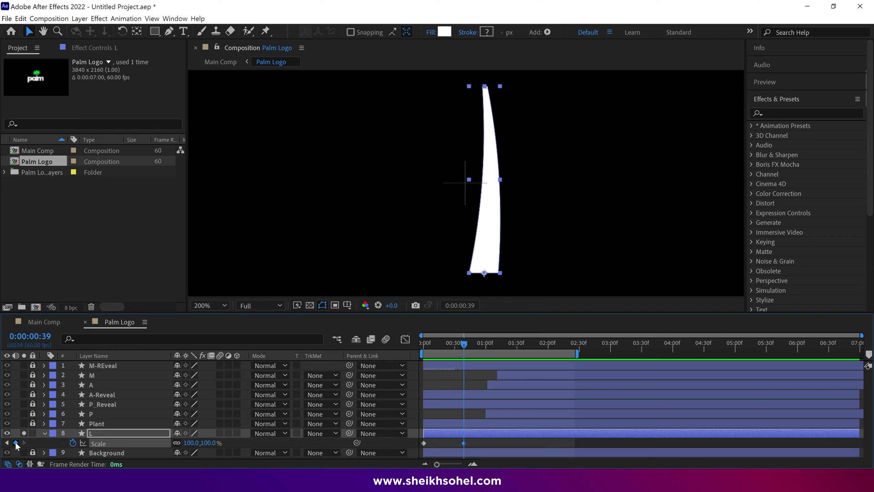
{"action": "left_click", "coordinate": [425, 343]}
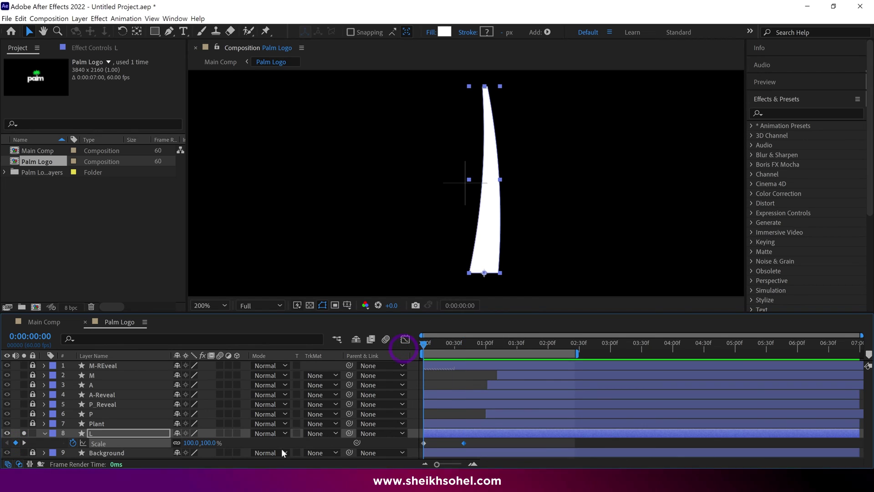
{"action": "left_click", "coordinate": [176, 442]}
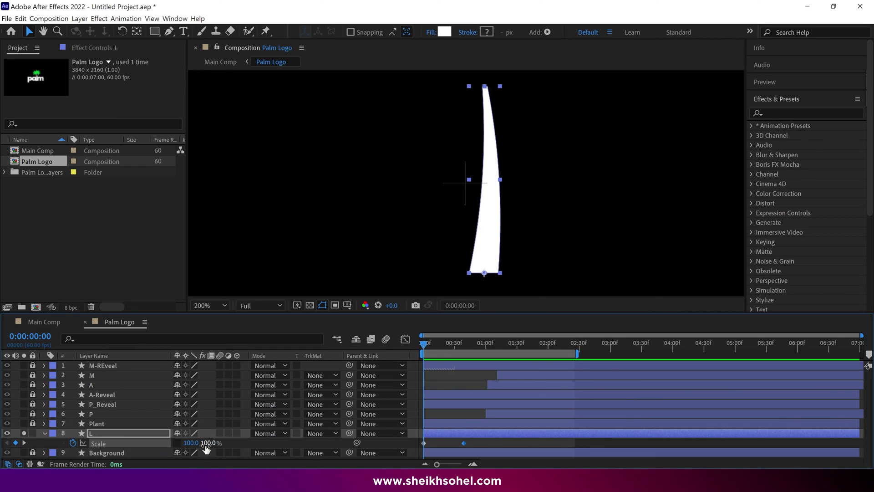
{"action": "left_click", "coordinate": [208, 443]}
{"action": "type", "text": "0"}
{"action": "key", "text": "Return"}
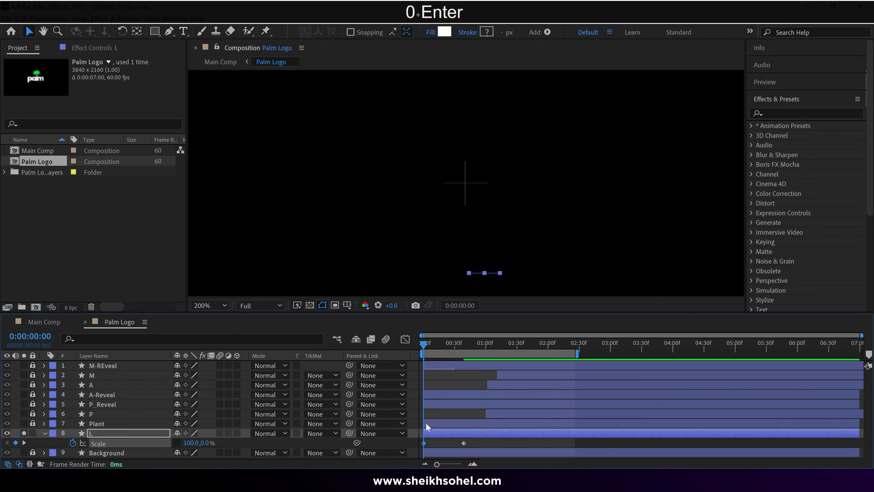
Ease the later Scale keyframe with F9, preview, and end the work area there
{"action": "mouse_move", "coordinate": [474, 440]}
{"action": "left_mouse_down"}
{"action": "mouse_move", "coordinate": [455, 450]}
{"action": "mouse_move", "coordinate": [488, 444]}
{"action": "left_mouse_up"}
{"action": "key", "text": "F9"}
{"action": "key", "text": "space"}
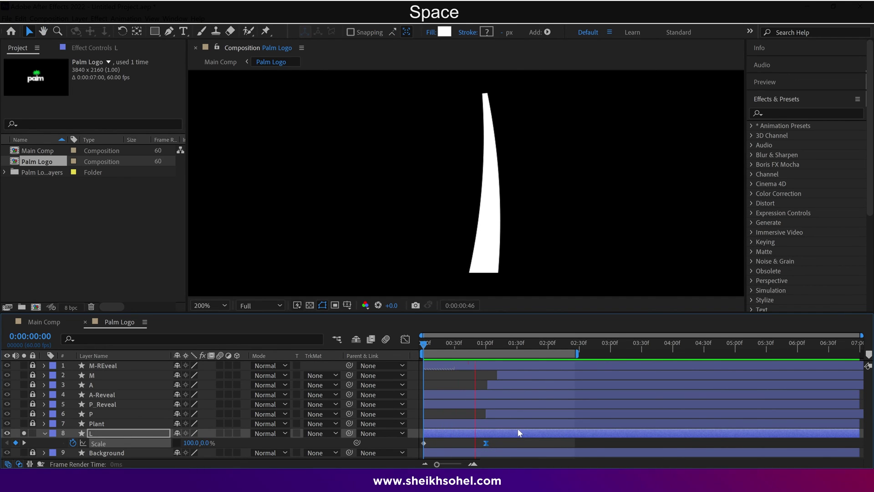
{"action": "key", "text": "space"}
{"action": "key", "text": "n"}
{"action": "key", "text": "space"}
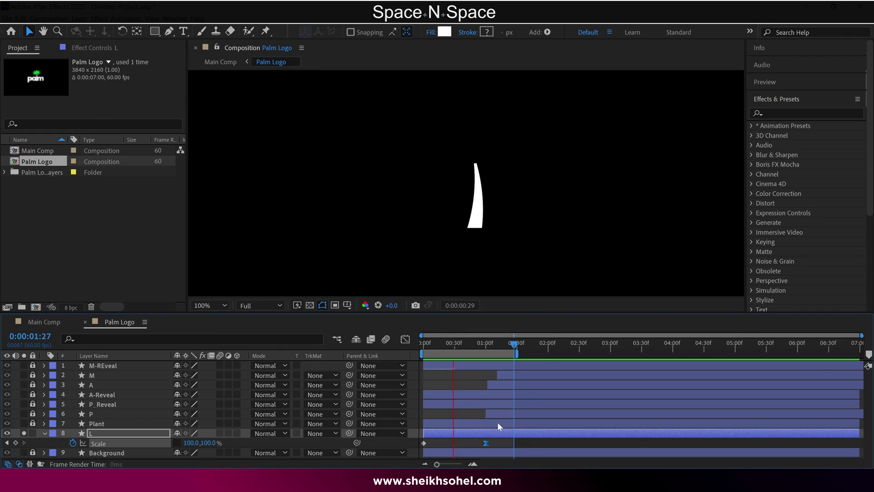
{"action": "key", "text": "space"}
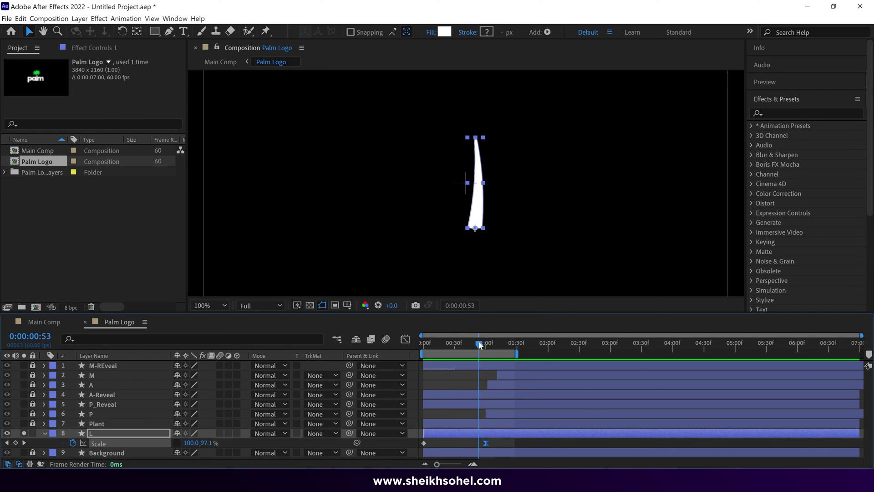
At one second, apply the CC Bend It effect to layer L
{"action": "left_click_drag", "start_coordinate": [478, 340], "coordinate": [486, 342]}
{"action": "left_click", "coordinate": [794, 114]}
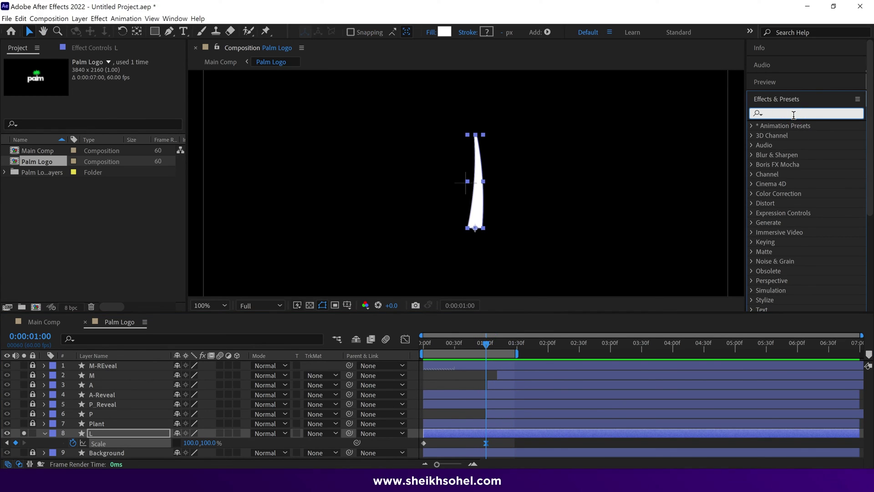
{"action": "type", "text": "cc ben"}
{"action": "key", "text": "BackSpace"}
{"action": "type", "text": "n"}
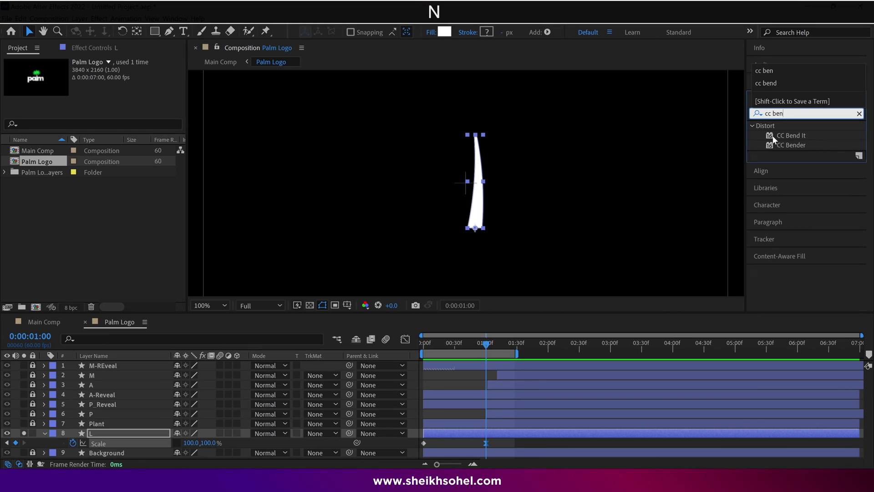
{"action": "left_click_drag", "start_coordinate": [793, 135], "coordinate": [141, 434]}
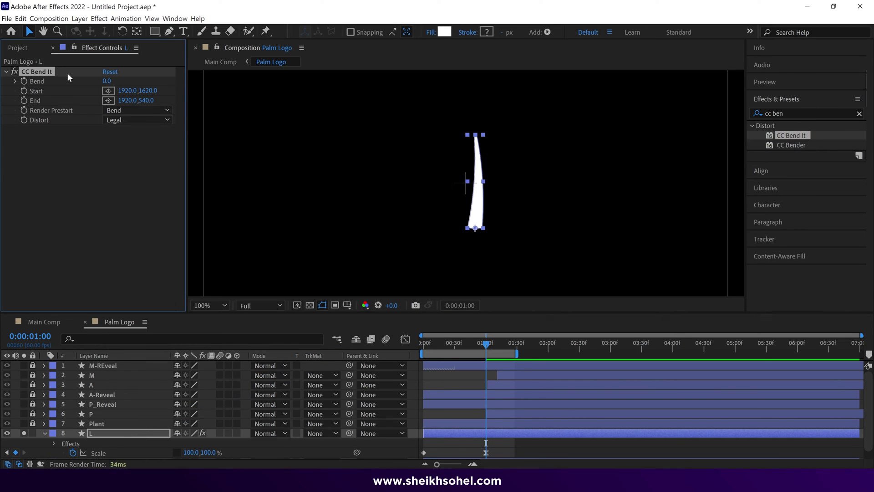
Place the bend start at L's base, the end above its top, and set Bend to -15
{"action": "left_click", "coordinate": [109, 91]}
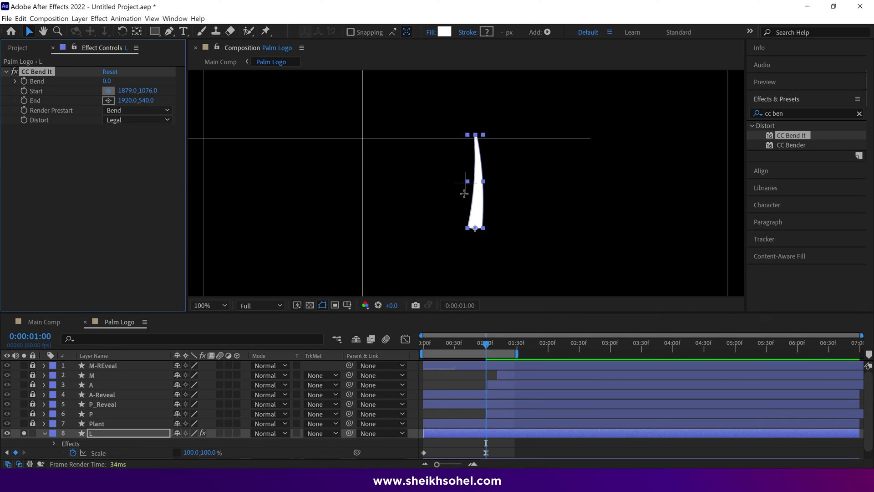
{"action": "left_click", "coordinate": [476, 230]}
{"action": "left_click", "coordinate": [475, 229]}
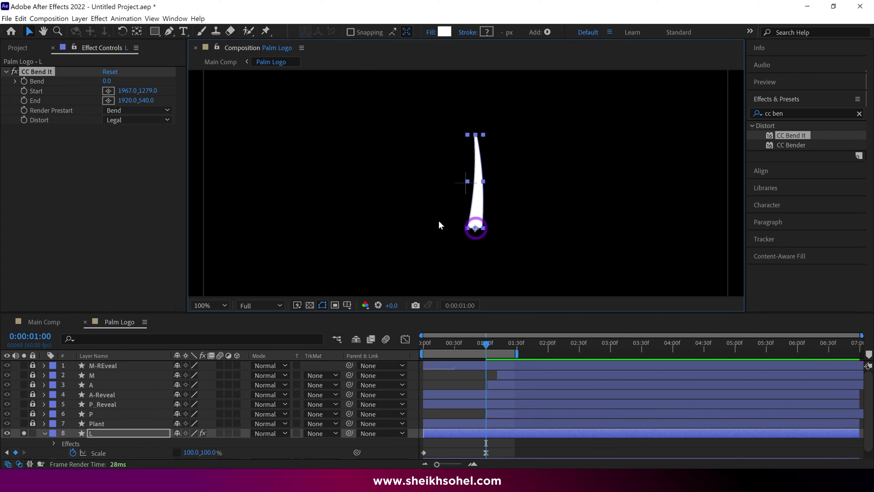
{"action": "left_click", "coordinate": [108, 100]}
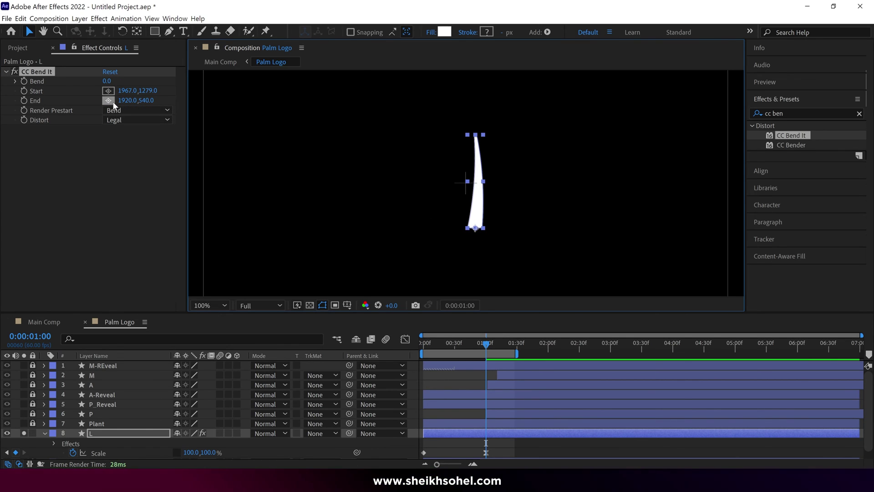
{"action": "left_click", "coordinate": [475, 115]}
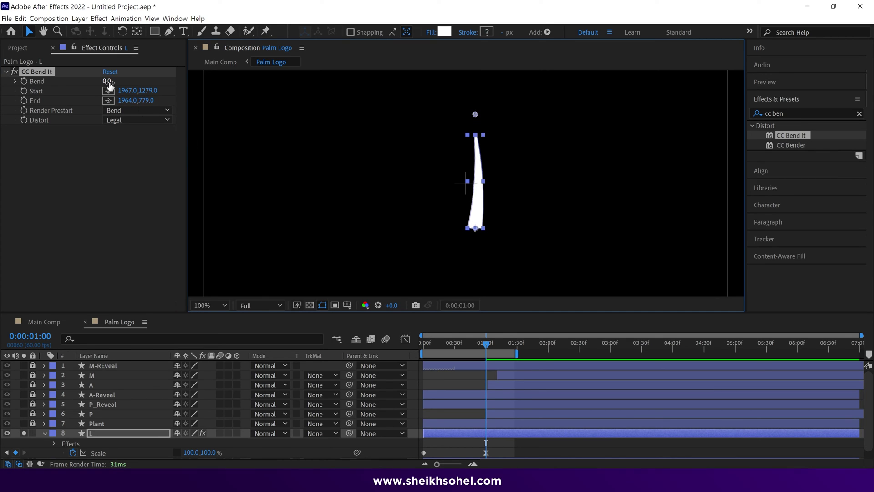
{"action": "left_click_drag", "start_coordinate": [109, 83], "coordinate": [145, 85]}
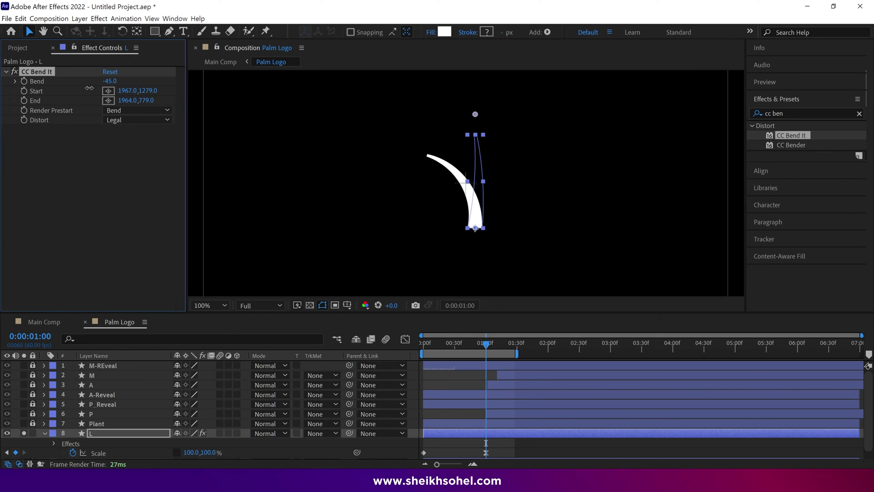
{"action": "left_click_drag", "start_coordinate": [89, 88], "coordinate": [103, 88]}
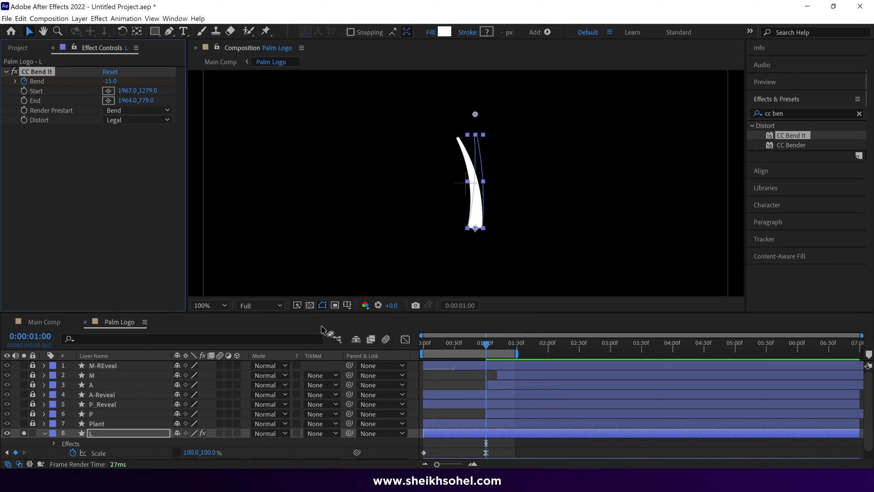
Add a Bend keyframe at the composition start and adjust its value
{"action": "key", "text": "u"}
{"action": "scroll", "coordinate": [477, 345], "scroll_direction": "down", "scroll_amount": 1}
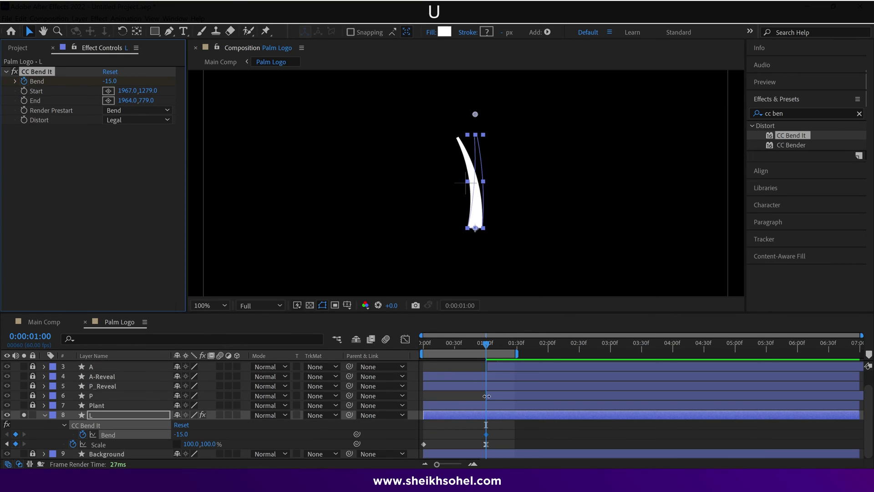
{"action": "left_click_drag", "start_coordinate": [477, 345], "coordinate": [407, 346]}
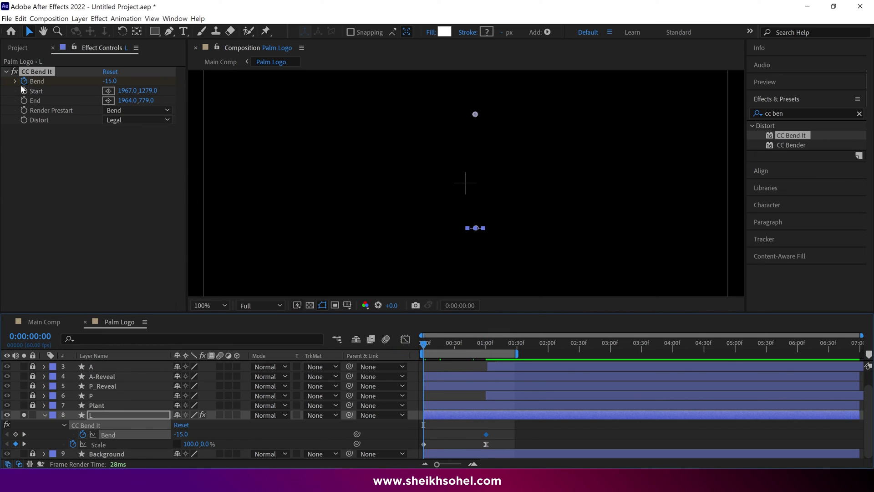
{"action": "left_click", "coordinate": [15, 434]}
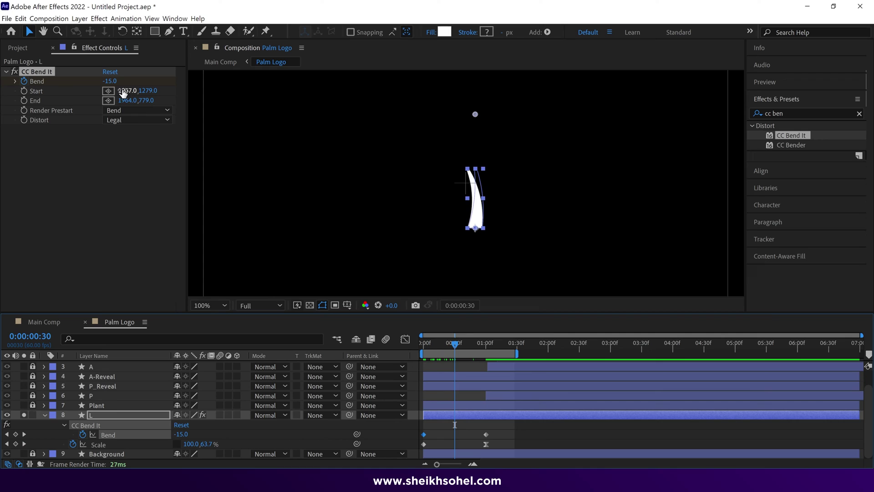
{"action": "left_click_drag", "start_coordinate": [110, 81], "coordinate": [124, 80]}
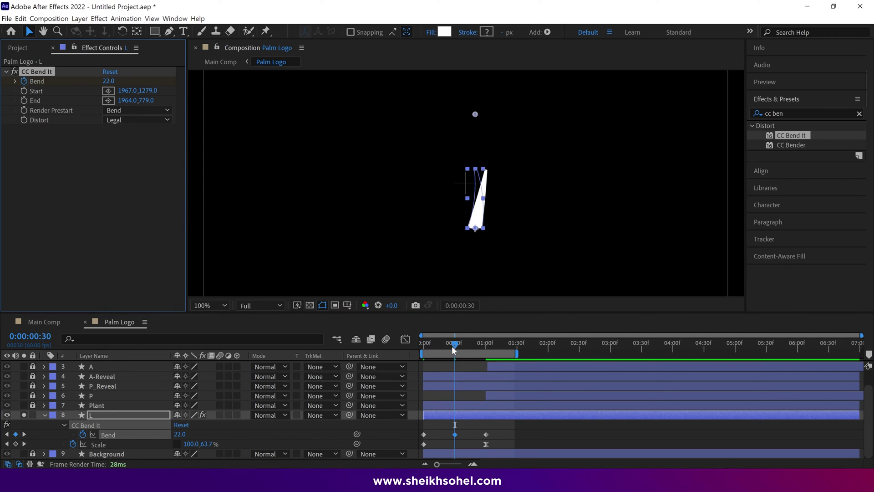
{"action": "left_click_drag", "start_coordinate": [454, 350], "coordinate": [520, 354]}
Set Bend to 0.0 at 1:33, end the work area there, and preview
{"action": "left_click", "coordinate": [109, 81]}
{"action": "type", "text": "0"}
{"action": "key", "text": "Return"}
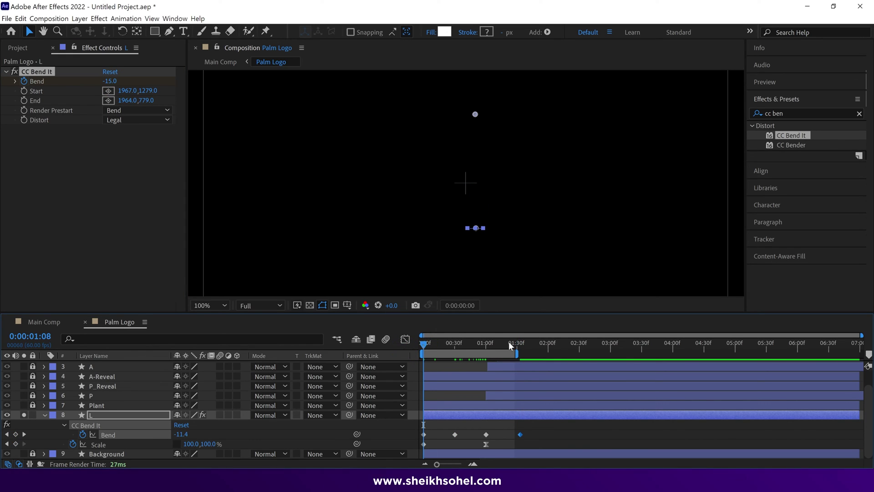
{"action": "key", "text": "n"}
{"action": "key", "text": "space"}
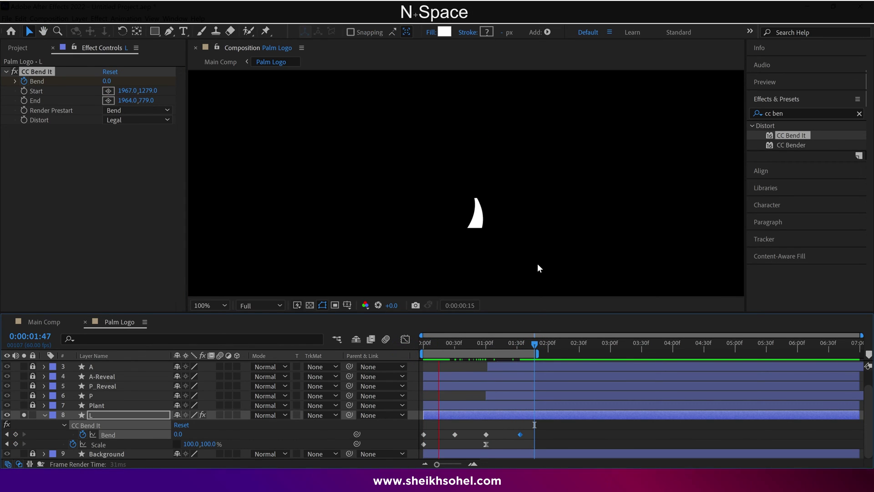
{"action": "scroll", "coordinate": [539, 269], "scroll_direction": "down", "scroll_amount": 2}
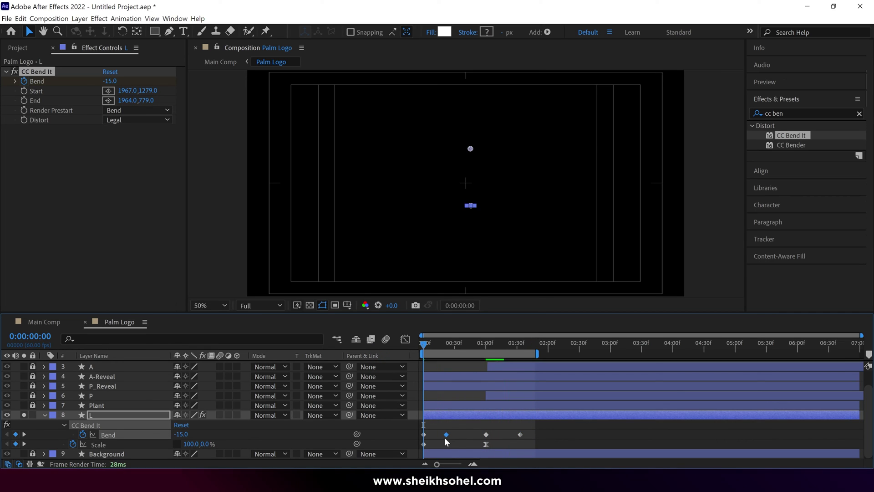
{"action": "key", "text": "space"}
Shift a Bend keyframe slightly earlier and tweak the starting Bend value
{"action": "left_click_drag", "start_coordinate": [486, 435], "coordinate": [481, 435]}
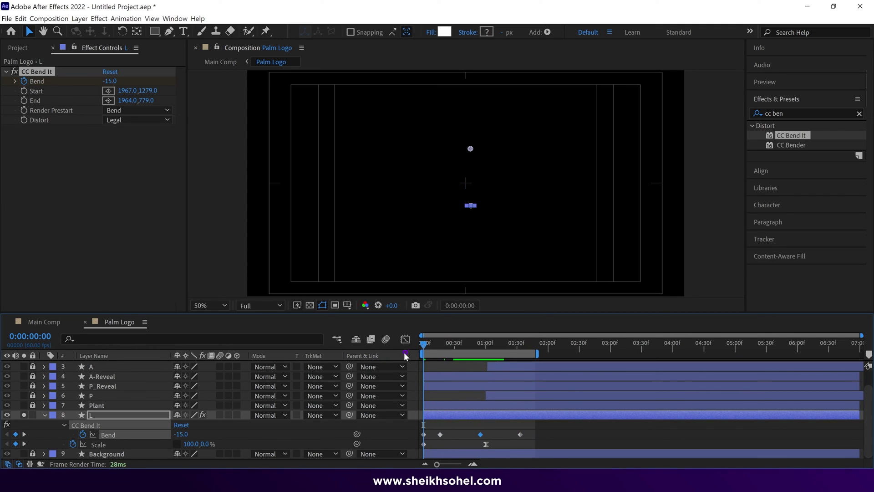
{"action": "key", "text": "space"}
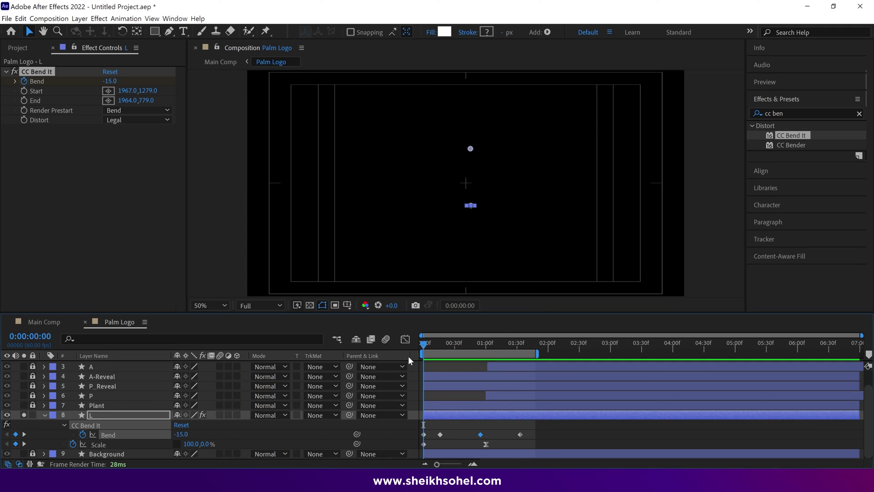
{"action": "left_click_drag", "start_coordinate": [112, 80], "coordinate": [110, 80]}
{"action": "key", "text": "space"}
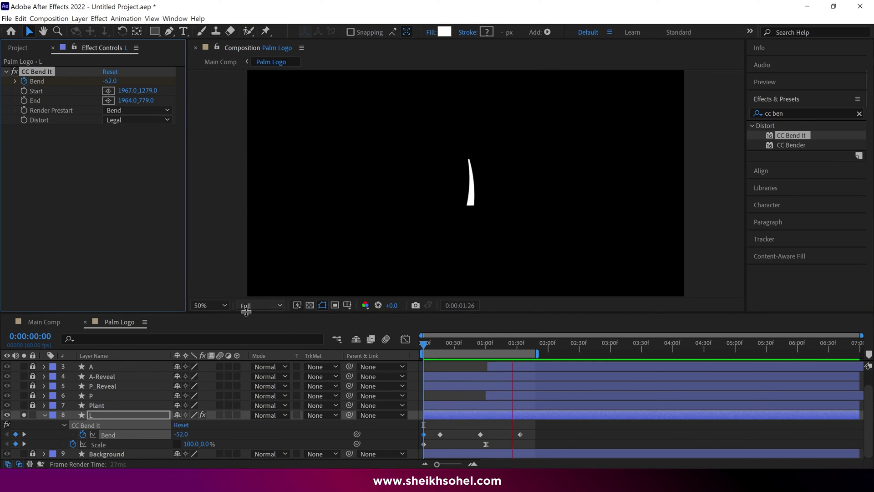
{"action": "key", "text": "space"}
Easy Ease all Bend keyframes and extend the work area to about 3 seconds
{"action": "left_click_drag", "start_coordinate": [548, 431], "coordinate": [419, 434]}
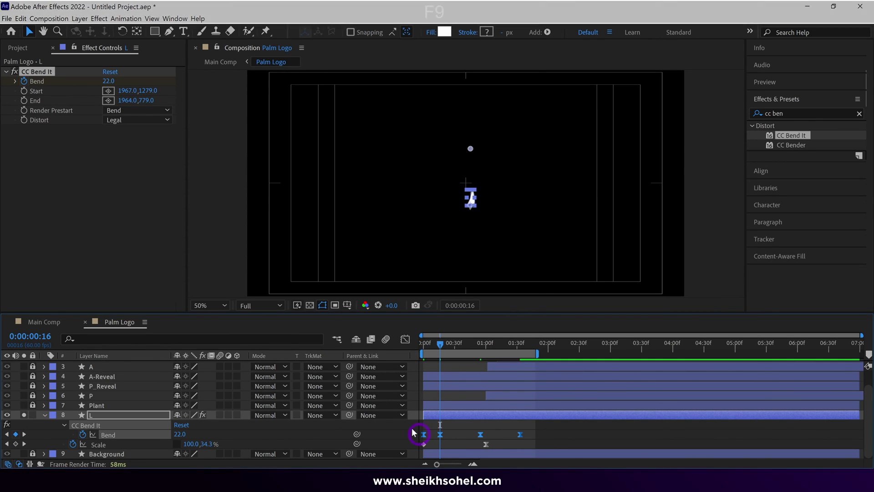
{"action": "key", "text": "F9"}
{"action": "key", "text": "space"}
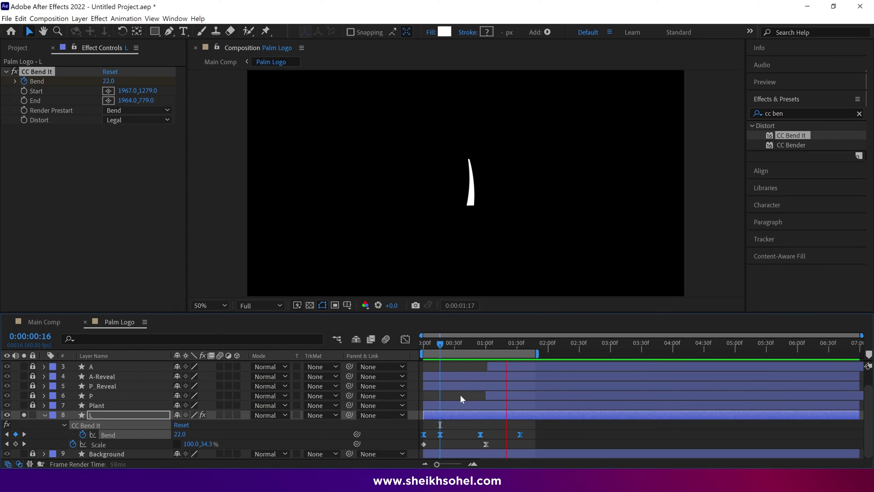
{"action": "key", "text": "space"}
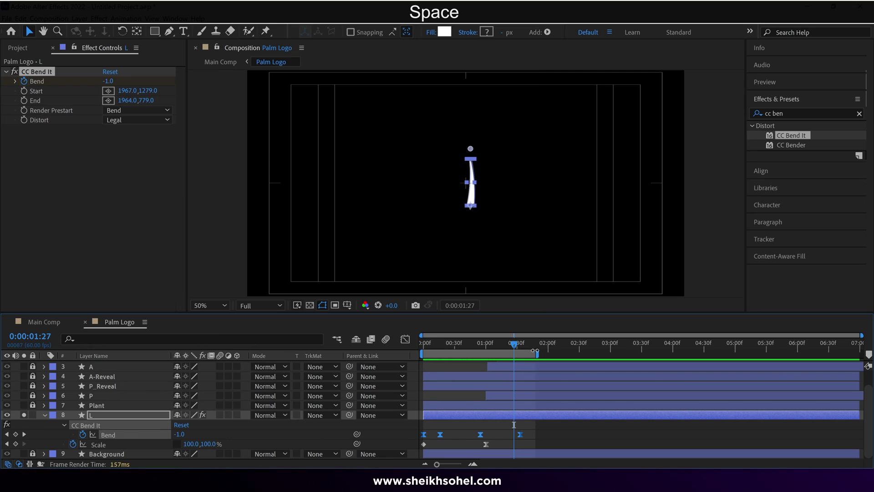
{"action": "left_click_drag", "start_coordinate": [536, 352], "coordinate": [604, 353]}
{"action": "left_click", "coordinate": [521, 342], "text": "shift"}
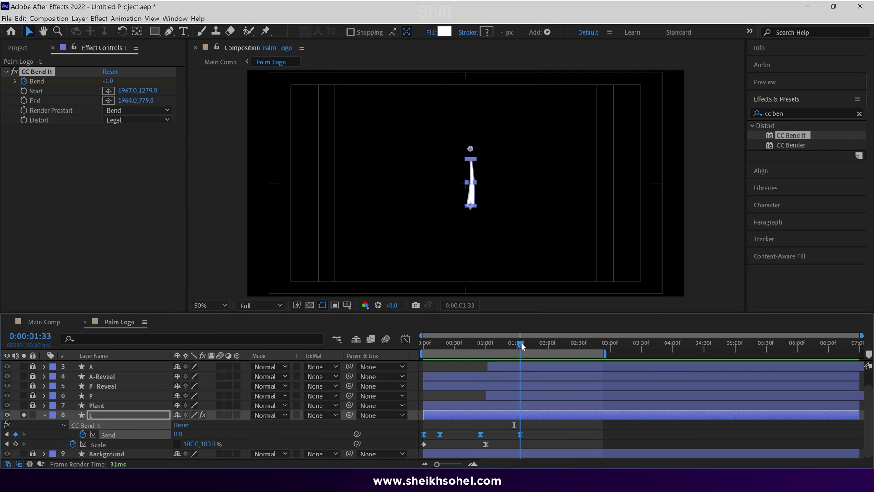
Trim the Plant layer to start at 1:33 and keyframe its Scale at 0%
{"action": "left_click", "coordinate": [92, 405]}
{"action": "key", "text": "alt+bracketleft"}
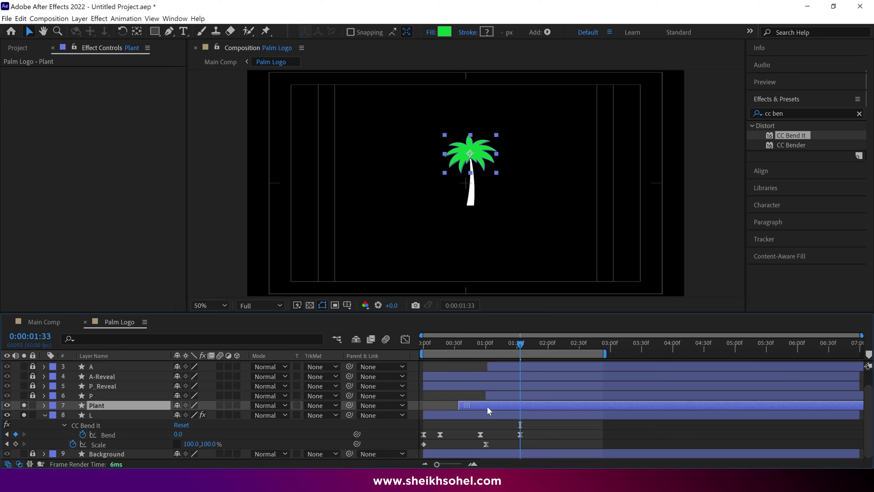
{"action": "key", "text": "s"}
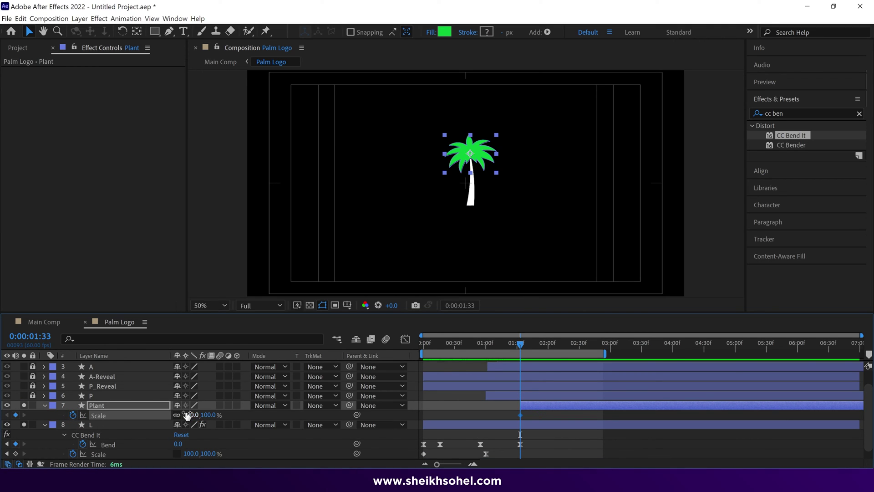
{"action": "type", "text": "0"}
{"action": "key", "text": "Return"}
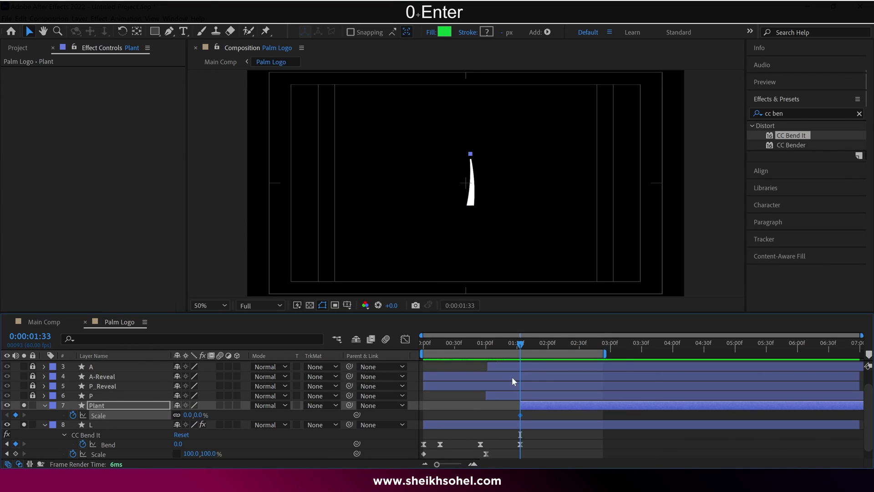
Add palm Scale keyframes of 105% at 1:50, 95% at 2:05 and 100% at 2:24
{"action": "left_click", "coordinate": [538, 345]}
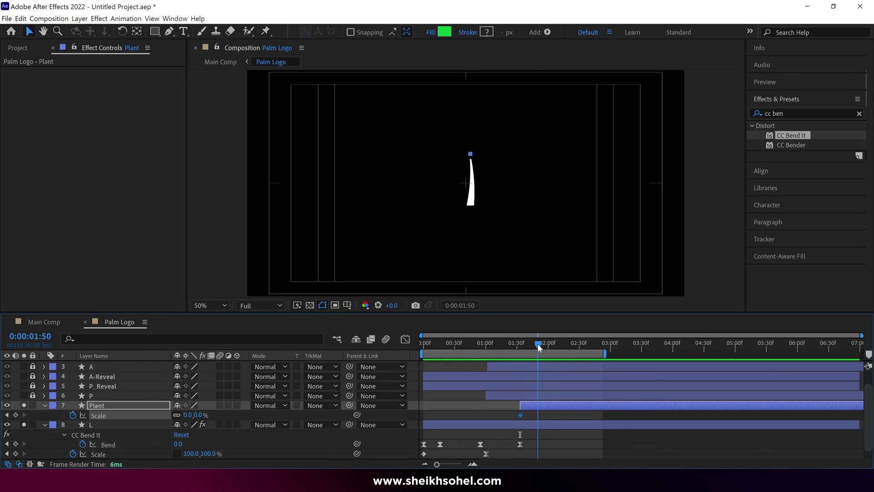
{"action": "left_click", "coordinate": [187, 415]}
{"action": "type", "text": "1"}
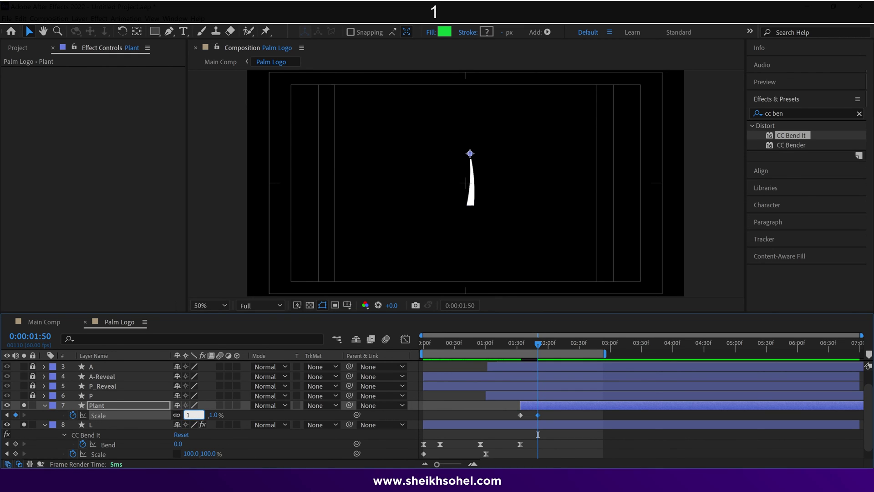
{"action": "type", "text": "05"}
{"action": "key", "text": "Return"}
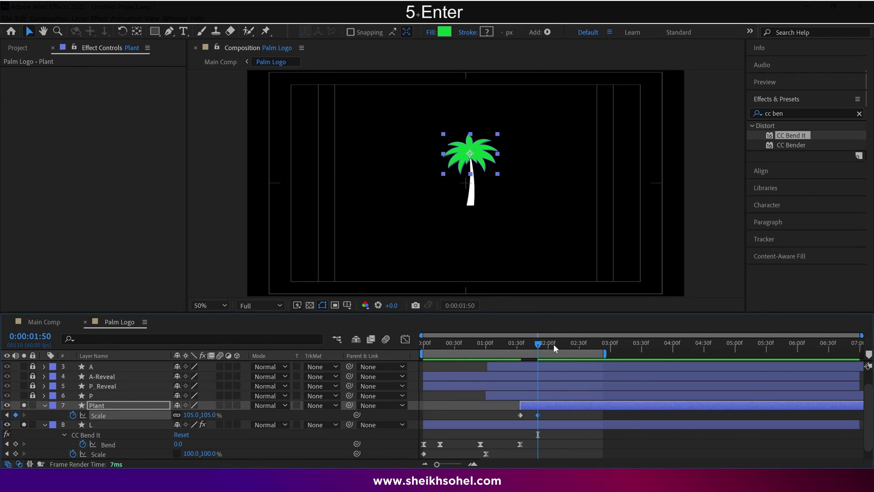
{"action": "left_click", "coordinate": [554, 345]}
{"action": "left_click", "coordinate": [207, 414]}
{"action": "type", "text": "95"}
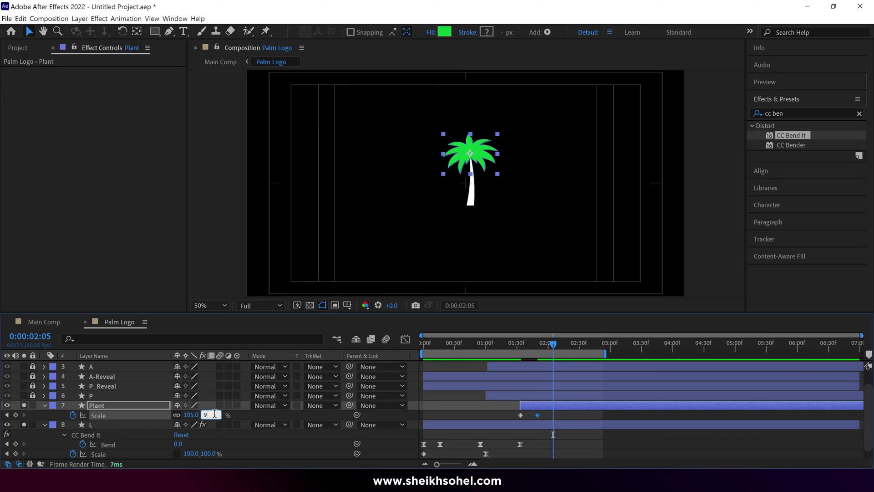
{"action": "left_click", "coordinate": [573, 345]}
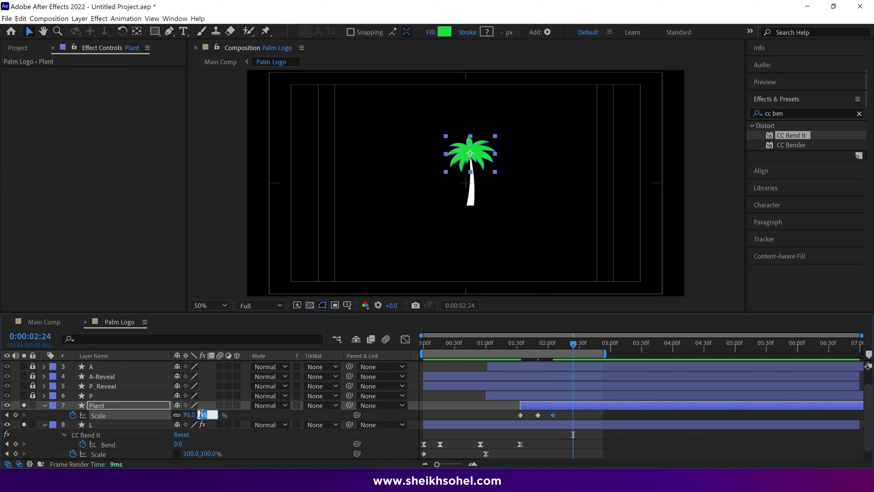
{"action": "key", "text": "Return"}
{"action": "left_click", "coordinate": [520, 344]}
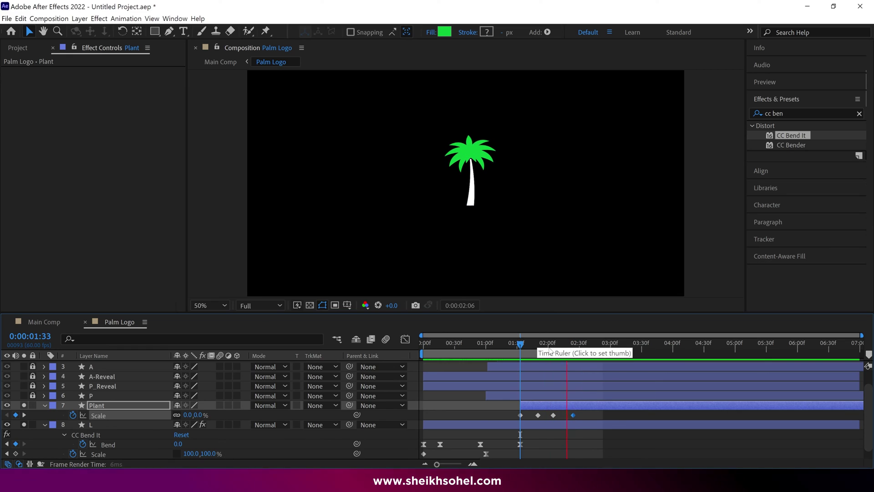
{"action": "key", "text": "space"}
{"action": "left_click_drag", "start_coordinate": [520, 336], "coordinate": [574, 348]}
{"action": "scroll", "coordinate": [483, 167], "scroll_direction": "up", "scroll_amount": 4}
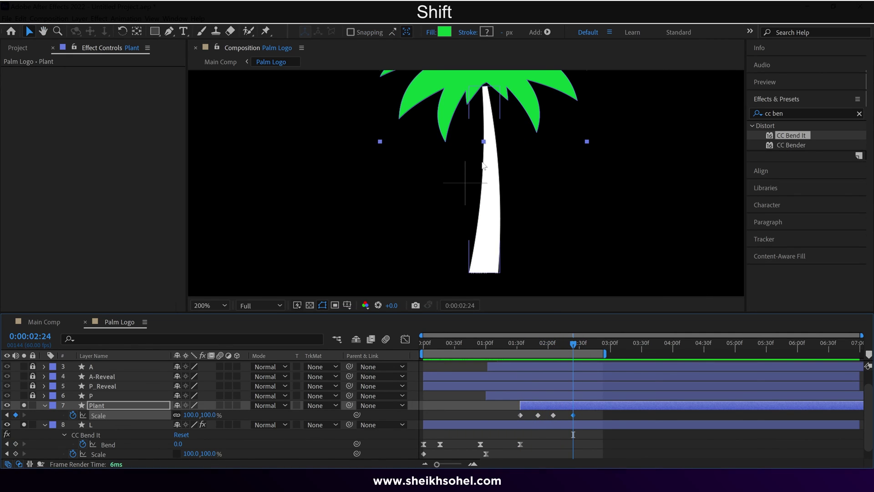
{"action": "left_click_drag", "start_coordinate": [467, 120], "coordinate": [419, 235]}
{"action": "left_click", "coordinate": [135, 32]}
{"action": "scroll", "coordinate": [455, 164], "scroll_direction": "up", "scroll_amount": 1}
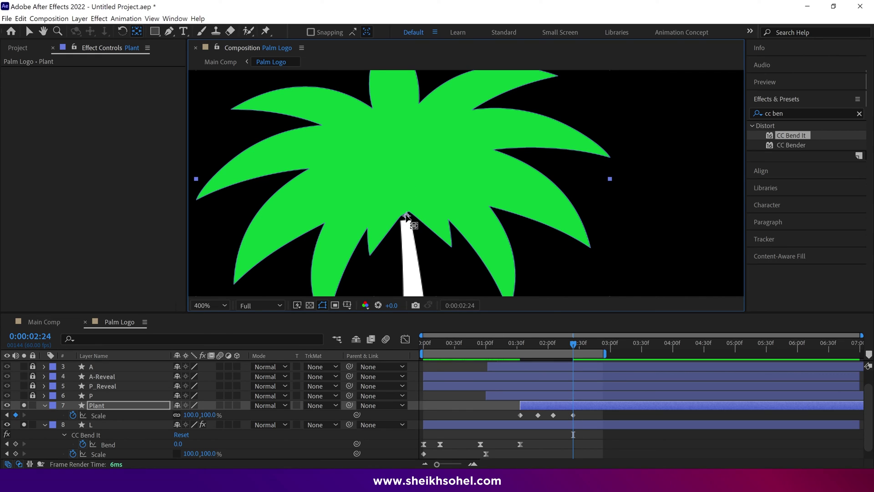
{"action": "key", "text": "v"}
{"action": "scroll", "coordinate": [467, 184], "scroll_direction": "down", "scroll_amount": 4}
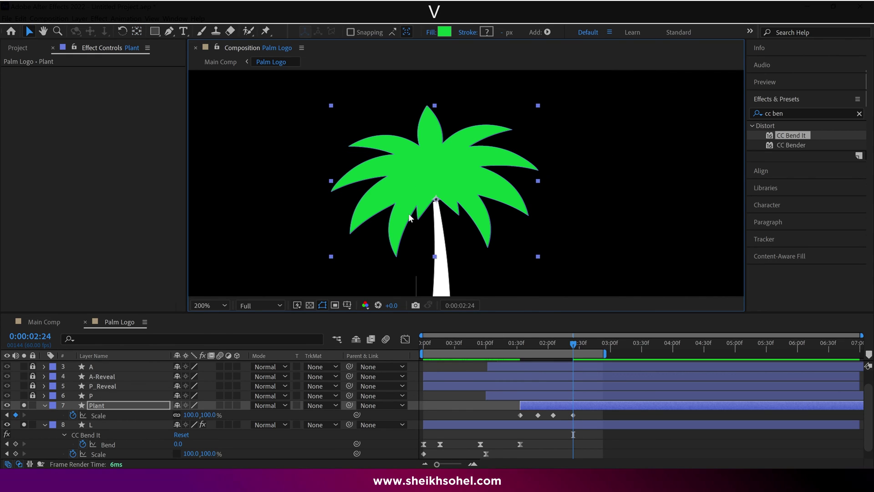
{"action": "left_click", "coordinate": [519, 345]}
{"action": "key", "text": "space"}
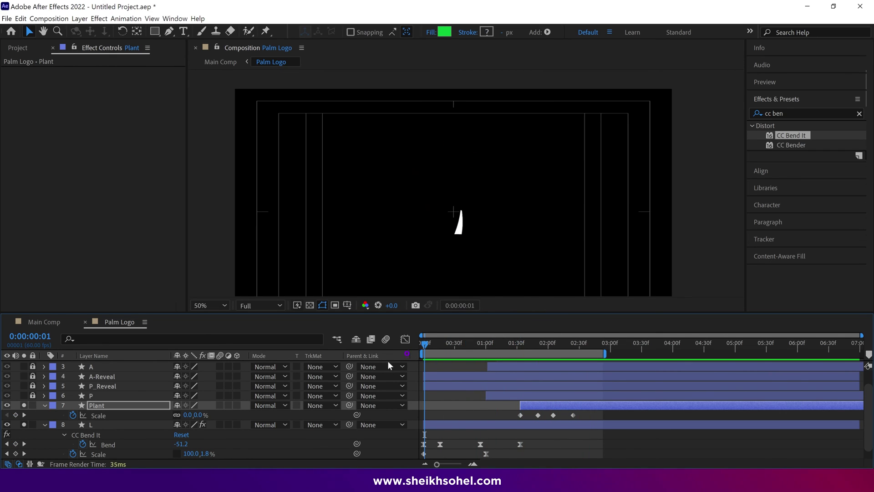
Collapse the Plant and L layer properties and preview the full palm logo, stopping at 2:31
{"action": "key", "text": "space"}
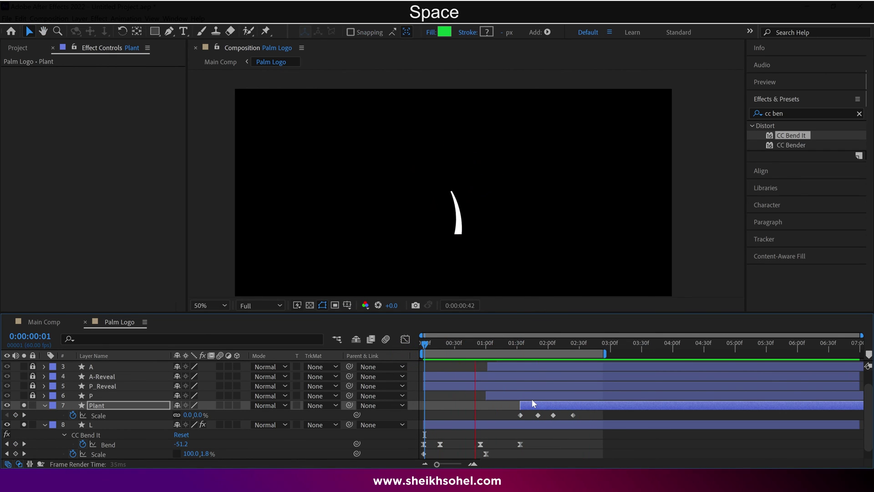
{"action": "key", "text": "space"}
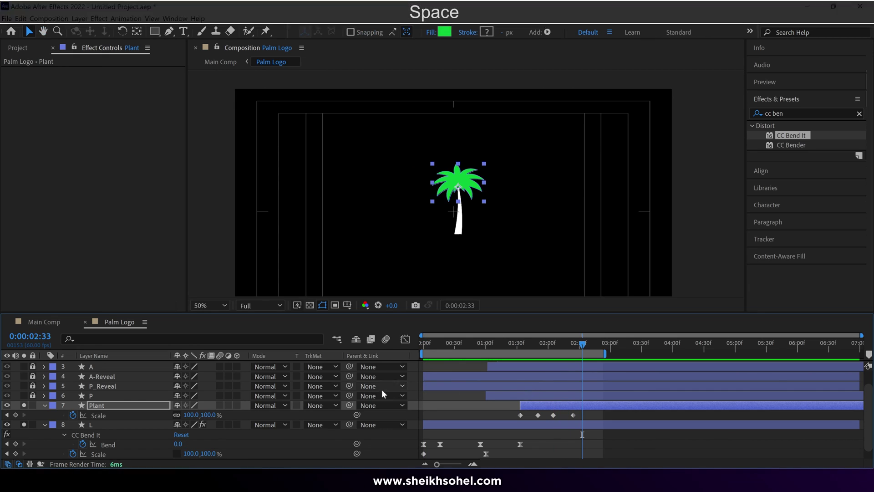
{"action": "left_click", "coordinate": [44, 405]}
{"action": "left_click", "coordinate": [46, 416]}
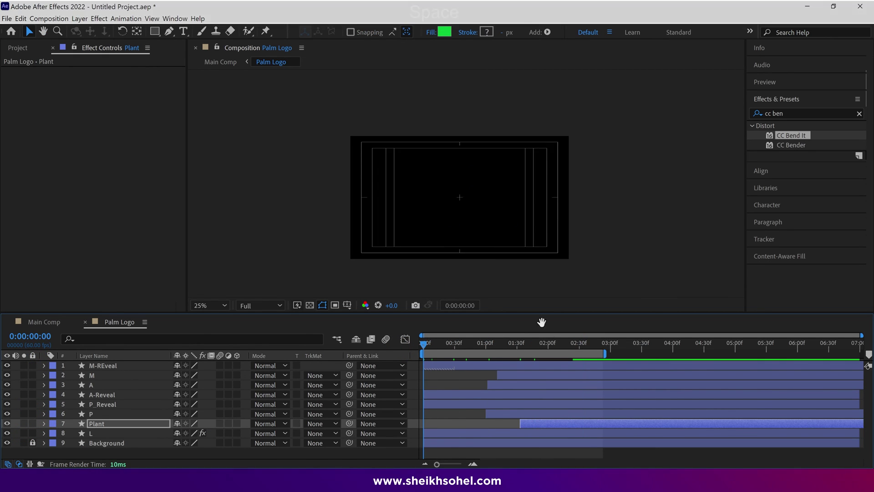
{"action": "key", "text": "space"}
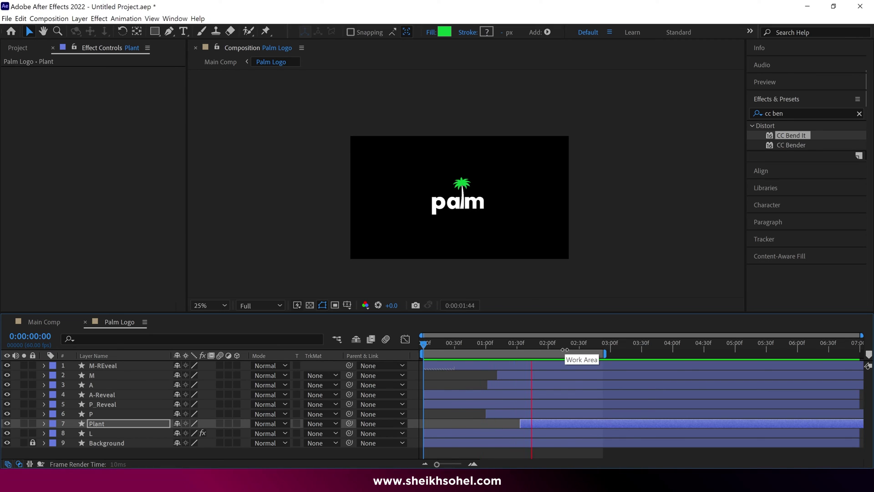
{"action": "key", "text": "space"}
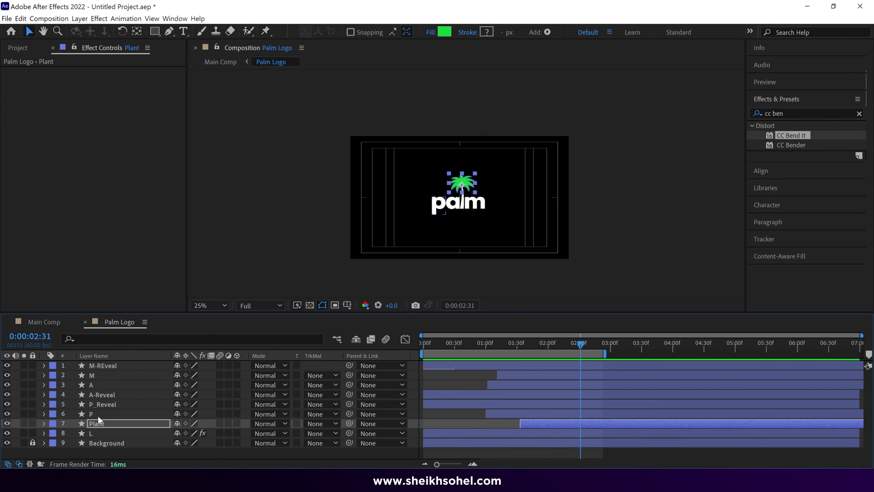
Slide the Plant and L layers later, to roughly 3:23 and 1:50
{"action": "left_click", "coordinate": [93, 420]}
{"action": "left_click", "coordinate": [547, 434], "text": "shift"}
{"action": "left_click_drag", "start_coordinate": [526, 425], "coordinate": [644, 424]}
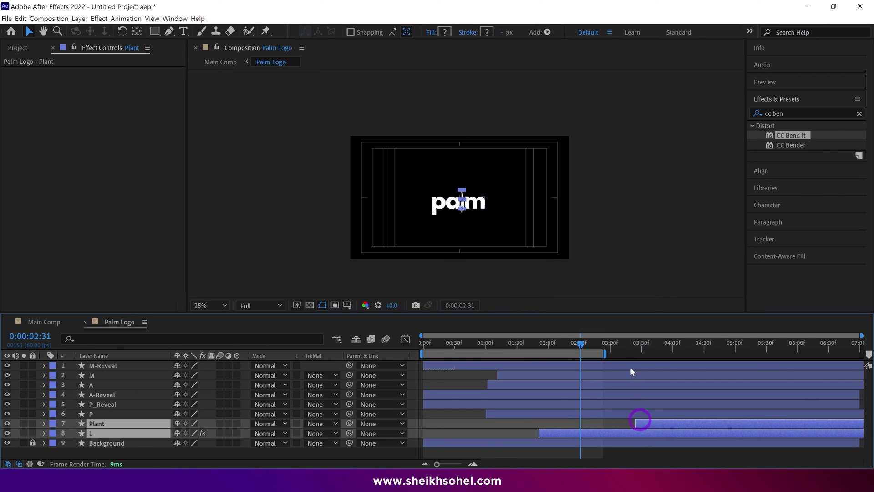
{"action": "left_click_drag", "start_coordinate": [559, 343], "coordinate": [353, 349]}
Preview the delayed growth around the four-second mark and select only the L layer
{"action": "key", "text": "space"}
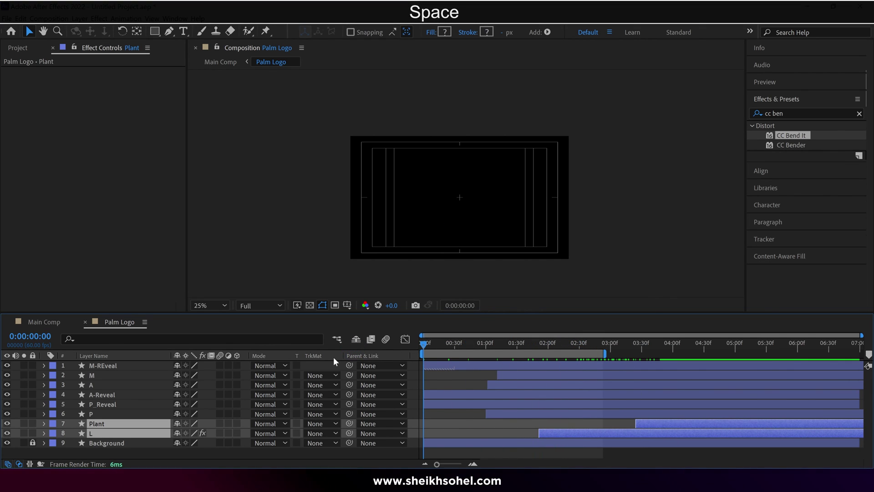
{"action": "left_click", "coordinate": [714, 343]}
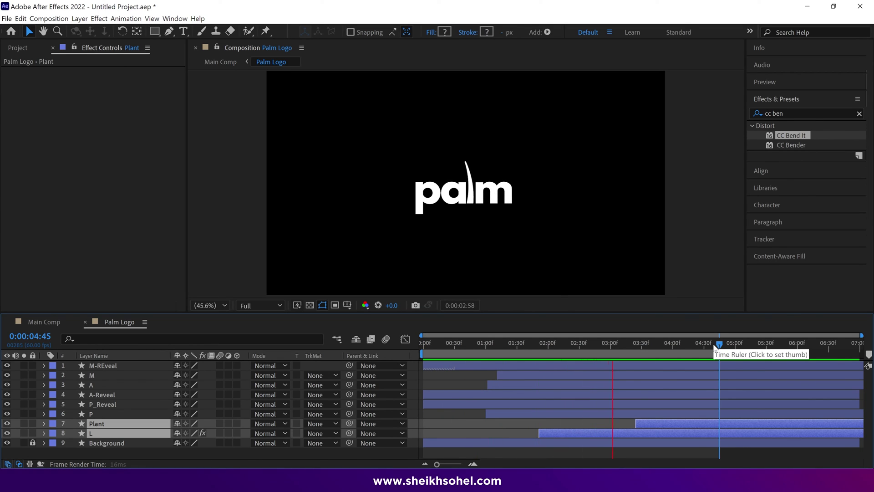
{"action": "key", "text": "space"}
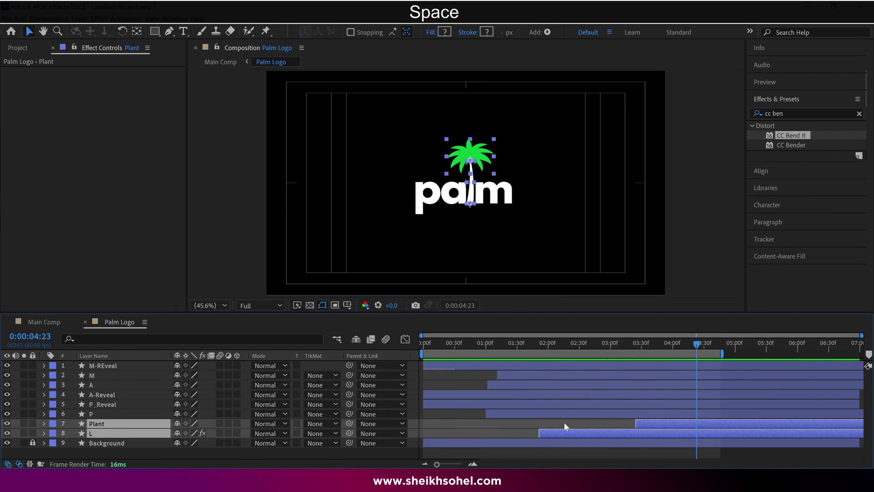
{"action": "left_click", "coordinate": [567, 433]}
Retime the L layer's later Bend keyframes and nudge its Scale keyframe slightly earlier
{"action": "key", "text": "y"}
{"action": "key", "text": "u"}
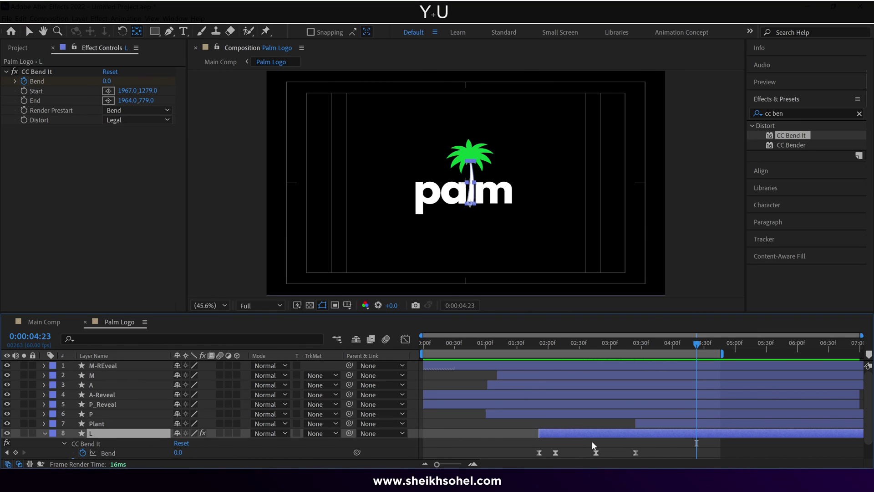
{"action": "left_click_drag", "start_coordinate": [657, 447], "coordinate": [582, 457]}
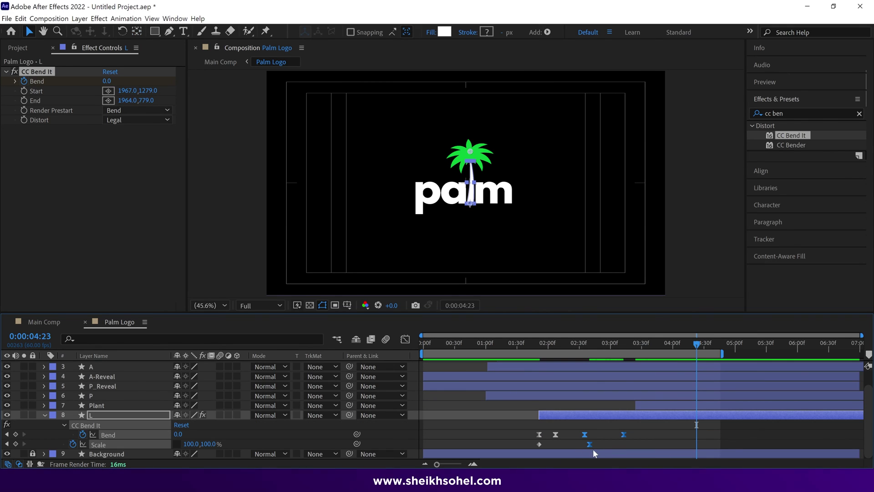
{"action": "left_click", "coordinate": [597, 444]}
{"action": "left_click_drag", "start_coordinate": [592, 442], "coordinate": [587, 444]}
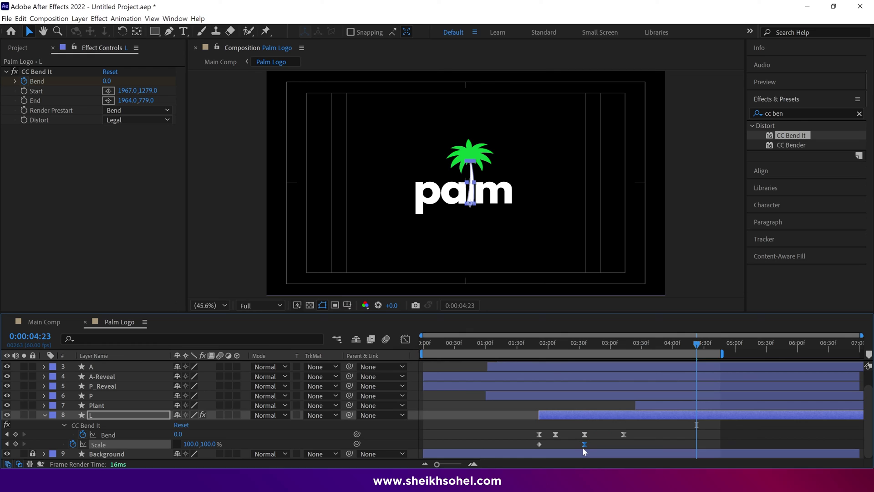
Slide the Plant layer slightly earlier to about 3:07 and preview from 1:48
{"action": "left_click", "coordinate": [537, 342]}
{"action": "key", "text": "space"}
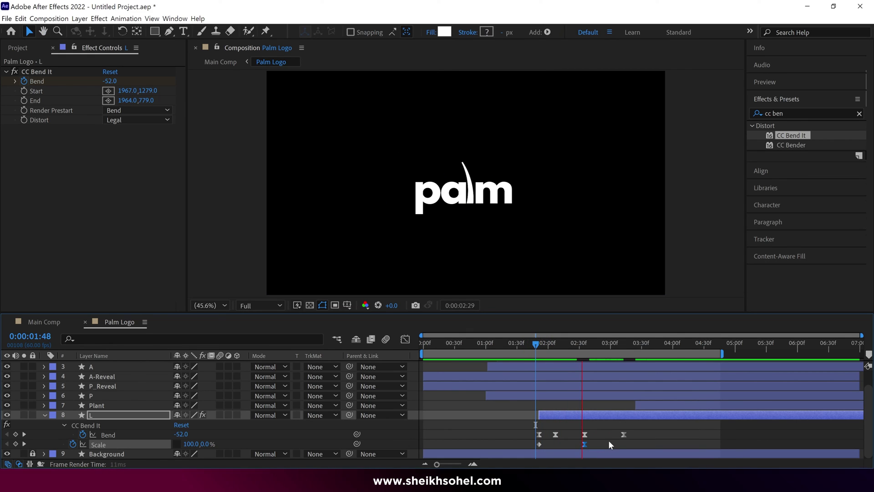
{"action": "key", "text": "space"}
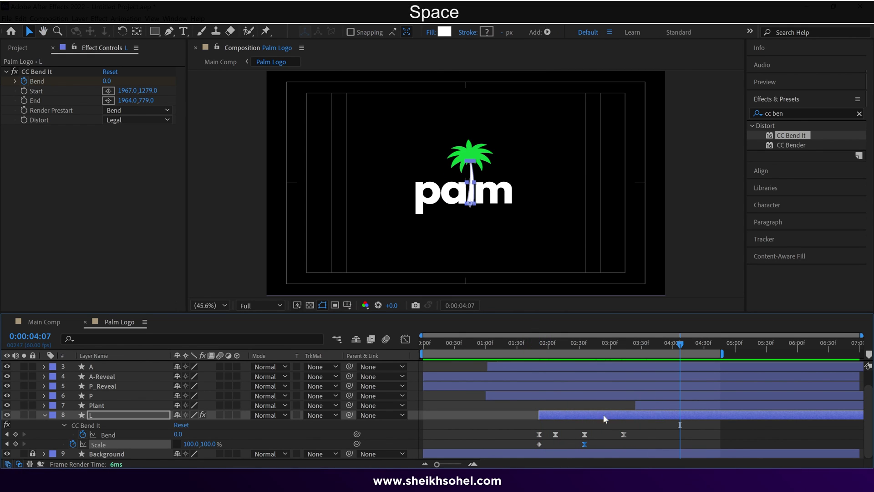
{"action": "left_click_drag", "start_coordinate": [649, 405], "coordinate": [630, 407]}
{"action": "key", "text": "space"}
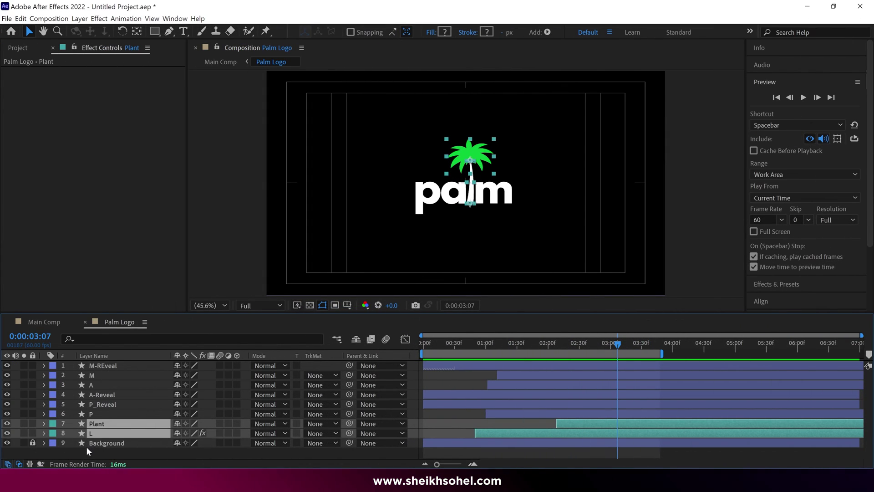
Precompose the six letter and reveal layers into 'Text animation one'
{"action": "left_click", "coordinate": [87, 448]}
{"action": "left_click", "coordinate": [93, 413]}
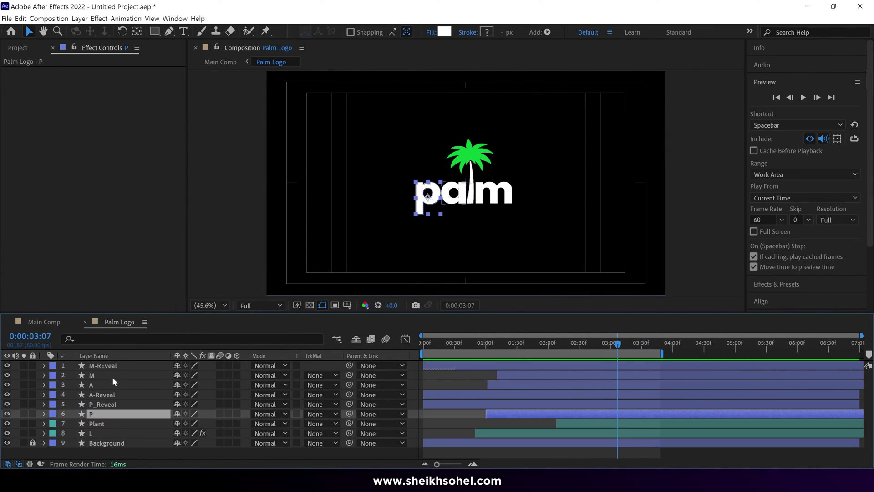
{"action": "left_click", "coordinate": [102, 367], "text": "shift"}
{"action": "right_click", "coordinate": [102, 369]}
{"action": "left_click", "coordinate": [129, 316]}
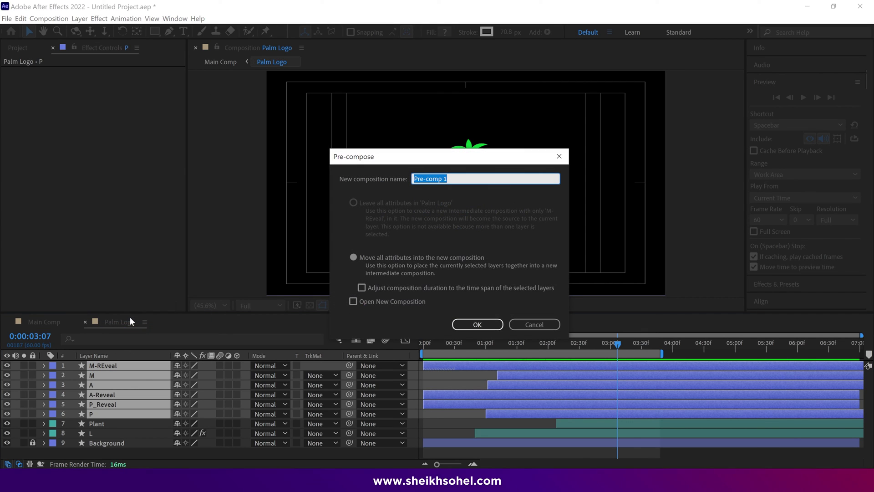
{"action": "type", "text": "Text animation one"}
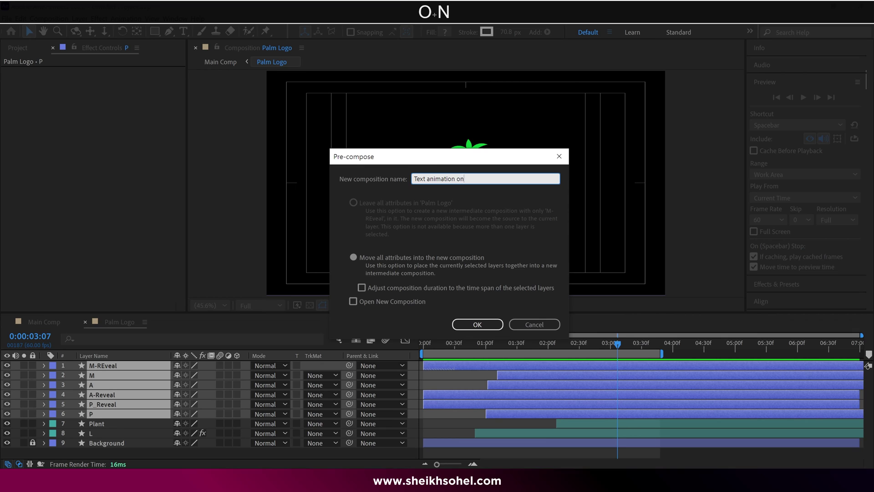
{"action": "left_click", "coordinate": [353, 257]}
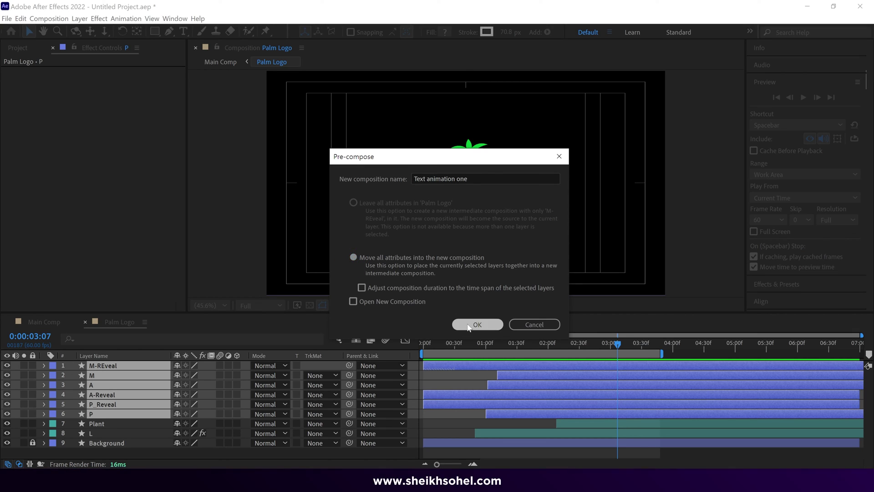
{"action": "left_click", "coordinate": [492, 324]}
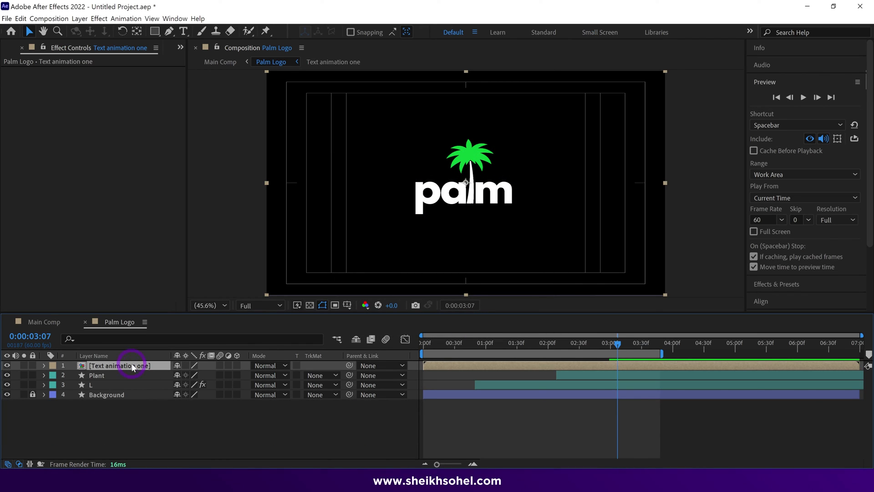
Duplicate the precomp, offset the top copy slightly later, and select the lower copy
{"action": "key", "text": "ctrl+d"}
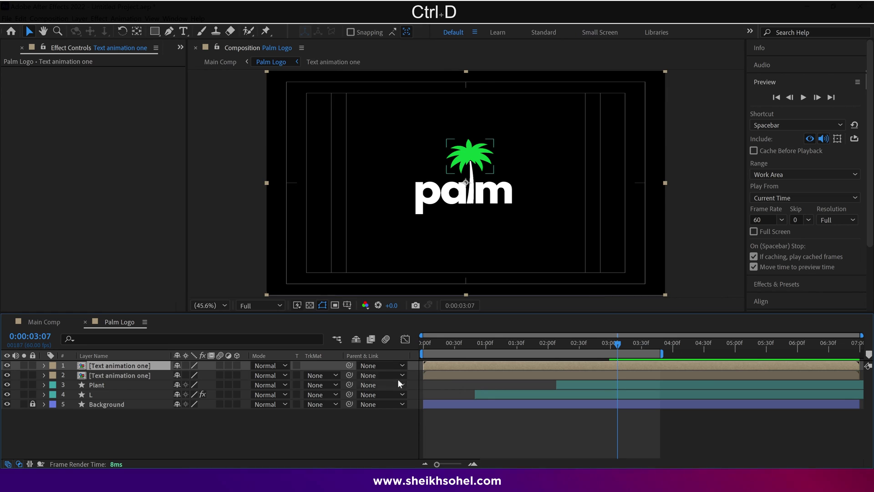
{"action": "left_click_drag", "start_coordinate": [435, 365], "coordinate": [440, 365]}
{"action": "left_click", "coordinate": [431, 375]}
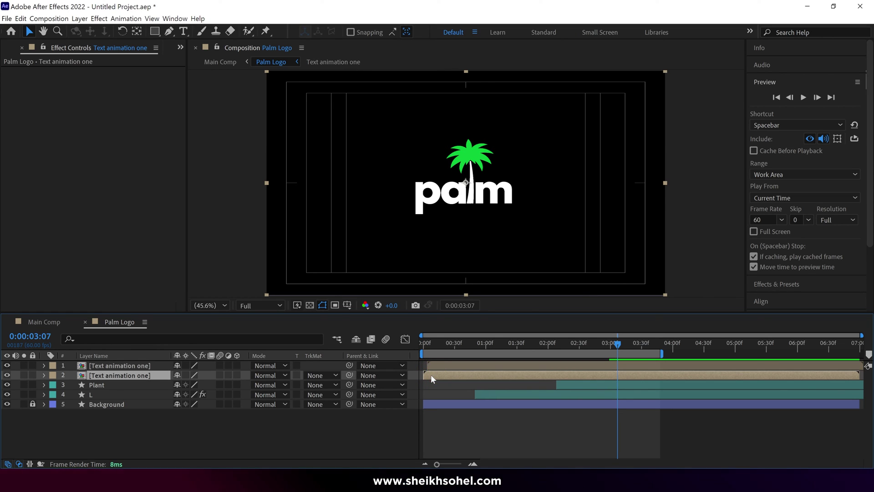
Add a Generate > Fill effect in the palm's green 09C639 and preview the echo
{"action": "left_click", "coordinate": [99, 18]}
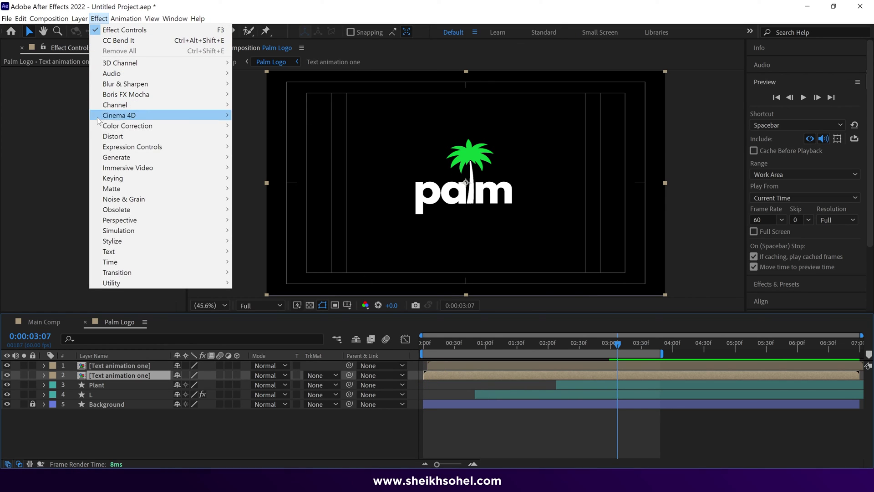
{"action": "left_click", "coordinate": [114, 157]}
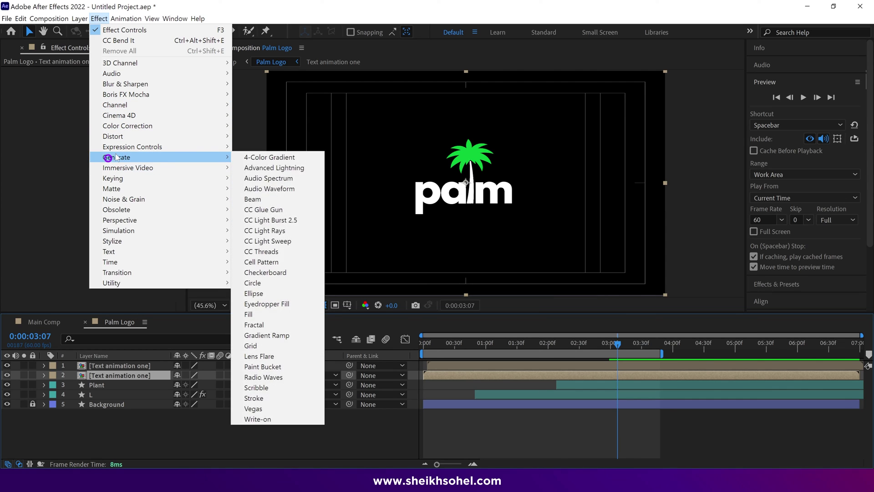
{"action": "left_click", "coordinate": [249, 315]}
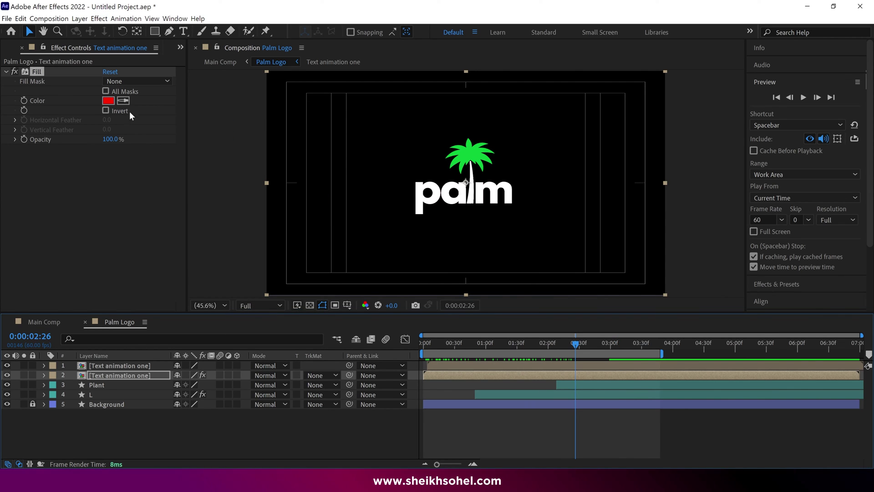
{"action": "left_click", "coordinate": [108, 101]}
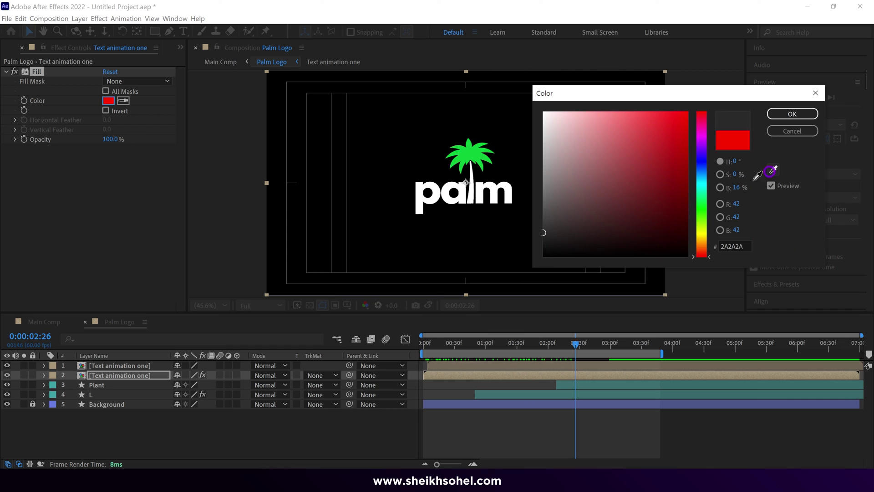
{"action": "left_click", "coordinate": [476, 154]}
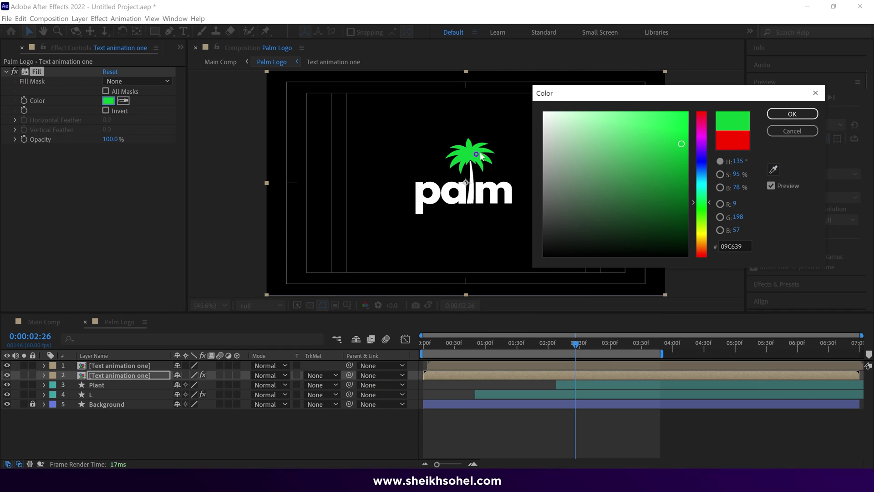
{"action": "left_click", "coordinate": [776, 116]}
{"action": "key", "text": "space"}
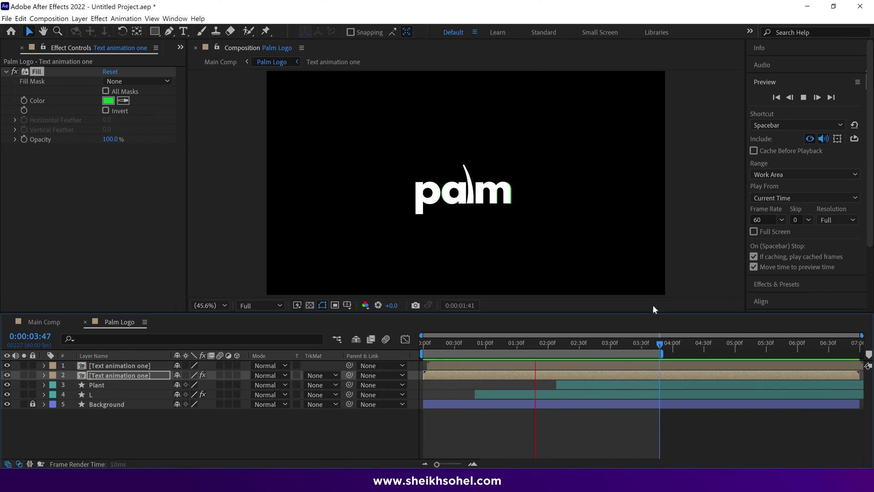
{"action": "key", "text": "space"}
{"action": "left_click_drag", "start_coordinate": [460, 346], "coordinate": [479, 346]}
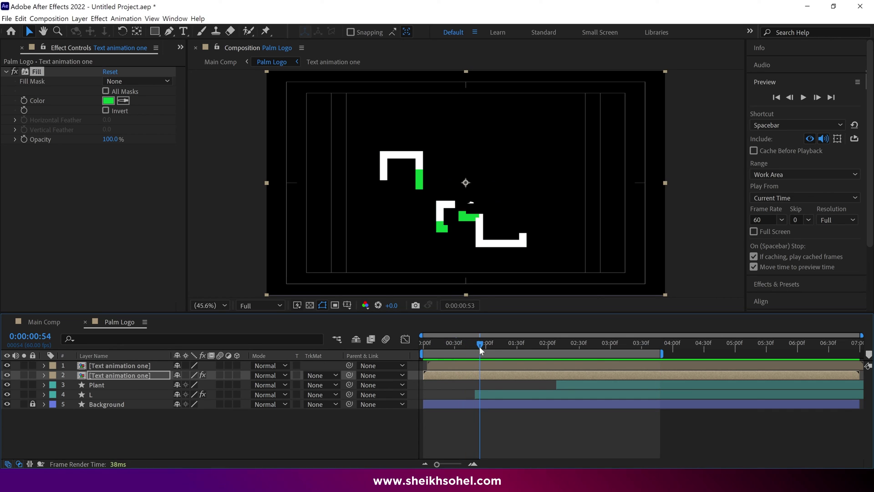
{"action": "left_click", "coordinate": [443, 364]}
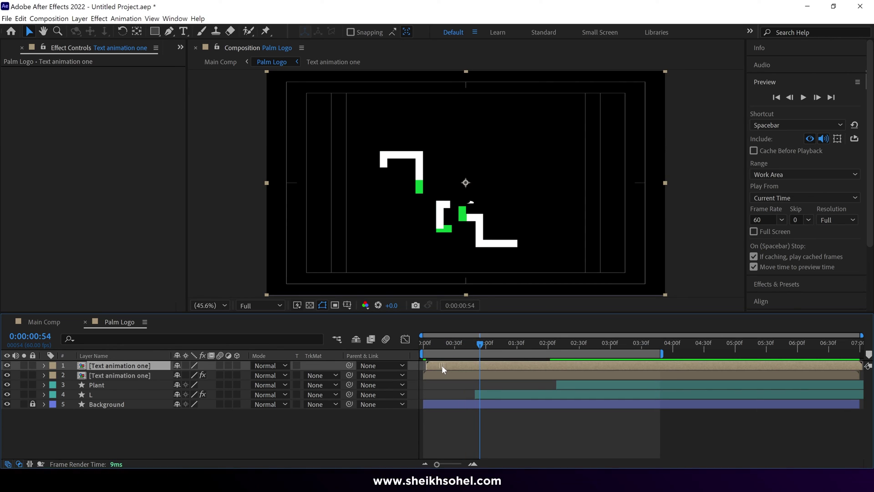
{"action": "left_click", "coordinate": [474, 345]}
{"action": "left_click_drag", "start_coordinate": [483, 348], "coordinate": [524, 350]}
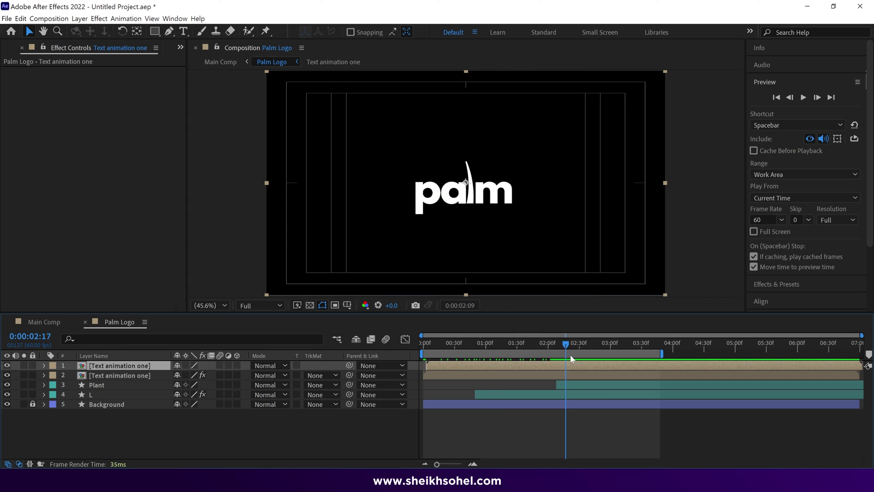
{"action": "key", "text": "n"}
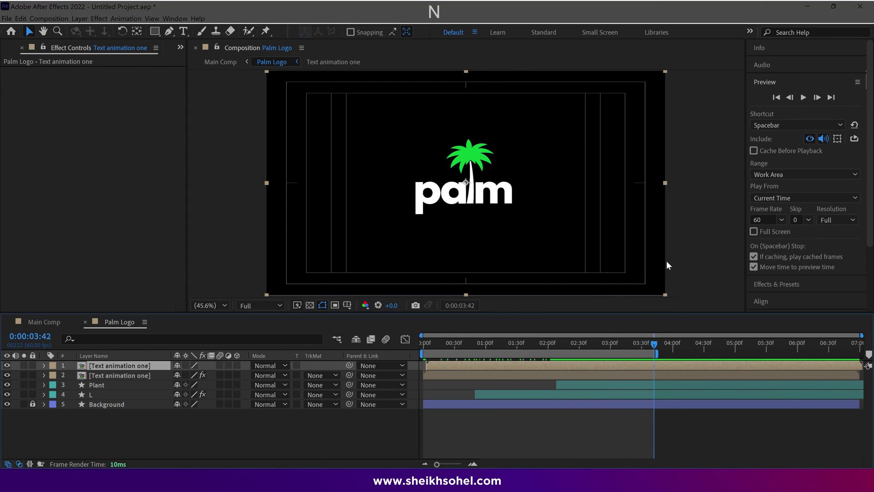